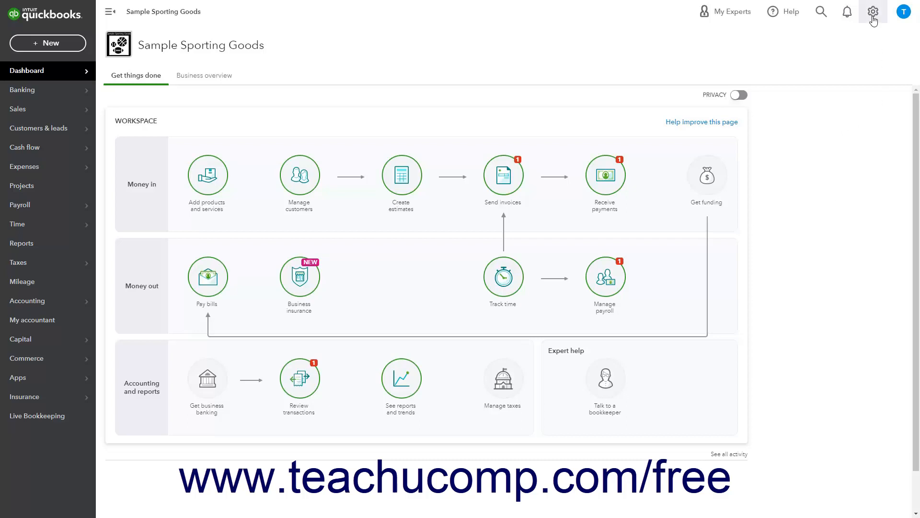
# Open the Sales section of Account and Settings and look over its categories and the sales form content options.
pyautogui.click(873, 13)
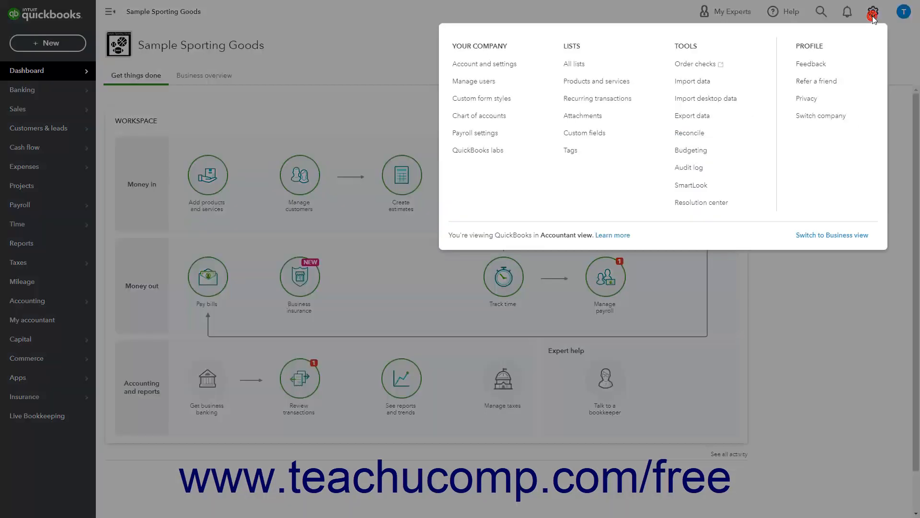
pyautogui.click(509, 69)
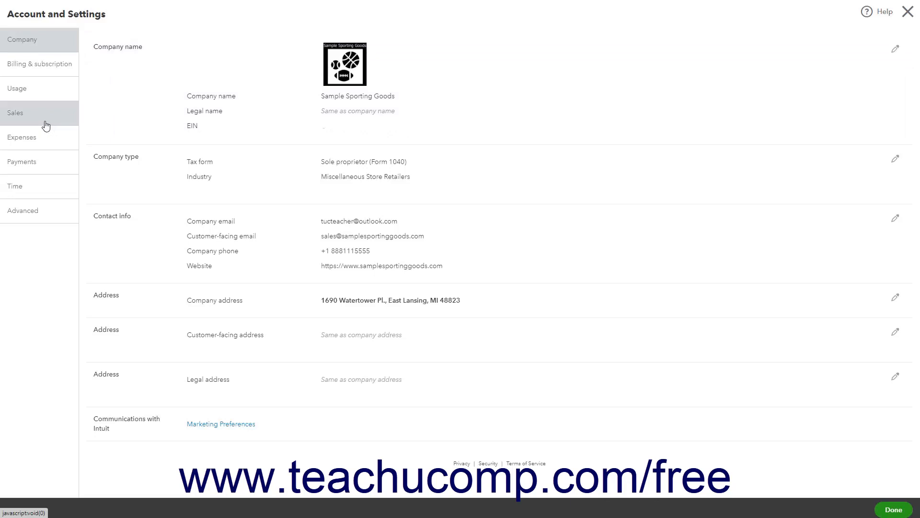
pyautogui.click(45, 126)
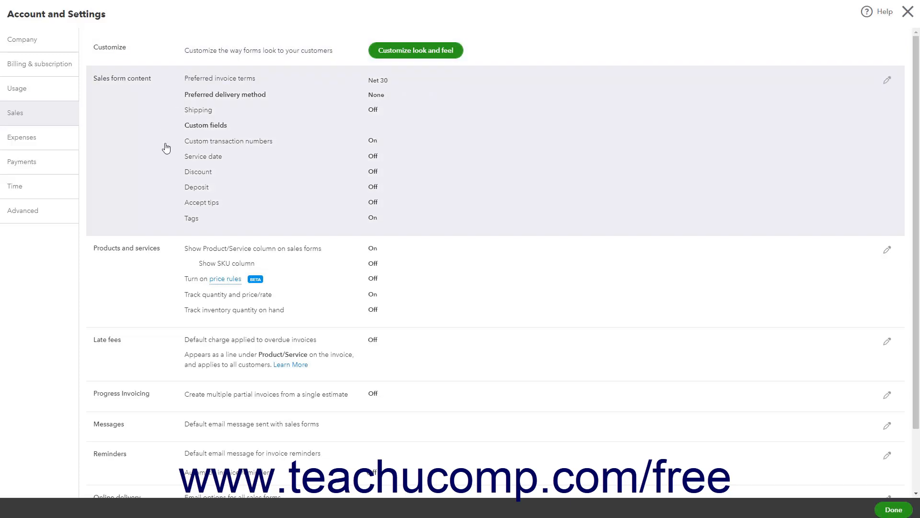
pyautogui.scroll(-2, 178, 287)
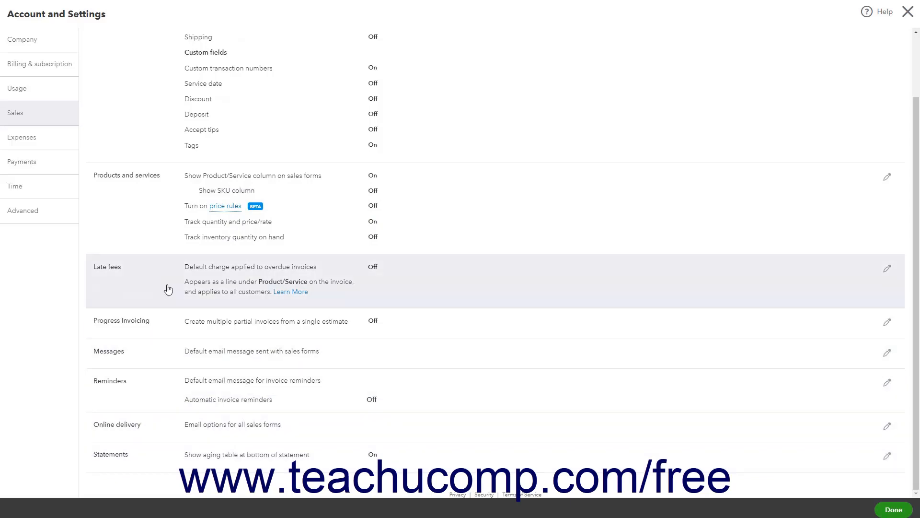
pyautogui.scroll(2, 168, 289)
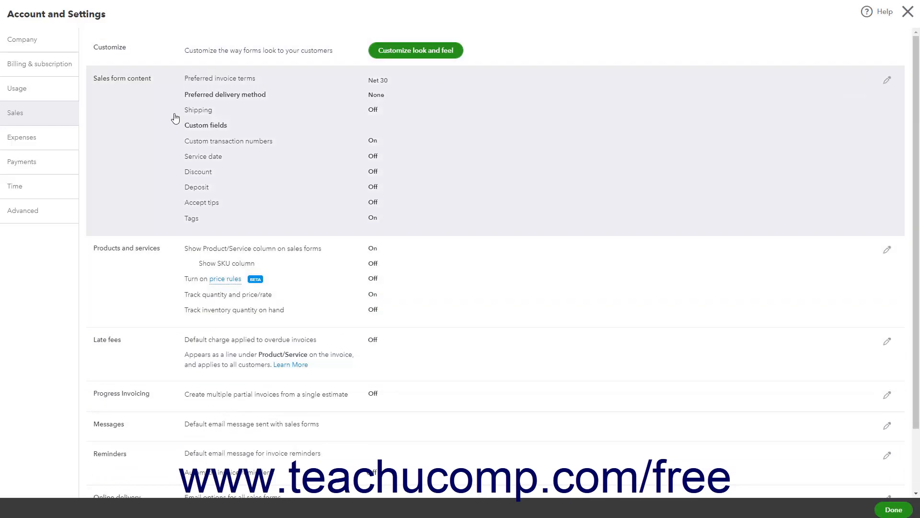
pyautogui.click(175, 118)
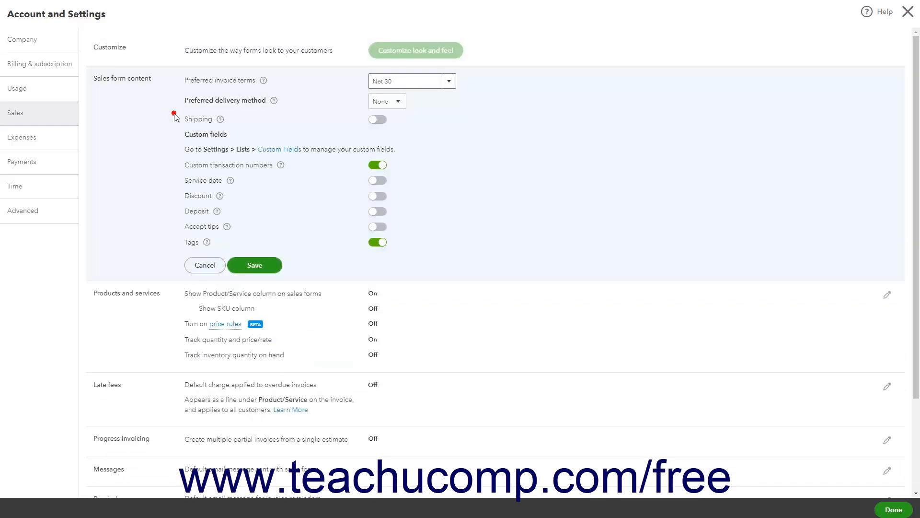
pyautogui.click(214, 266)
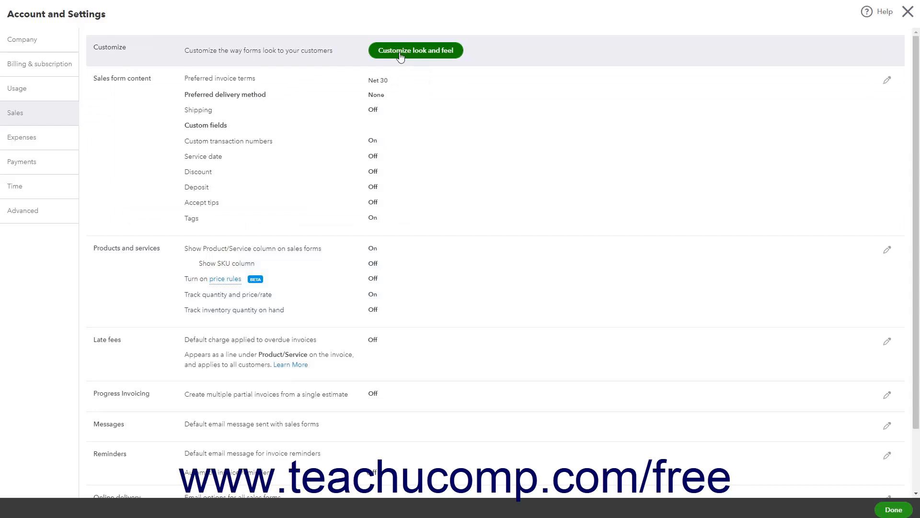
# View the custom form styles, then return to the Sales section of Account and Settings.
pyautogui.click(401, 52)
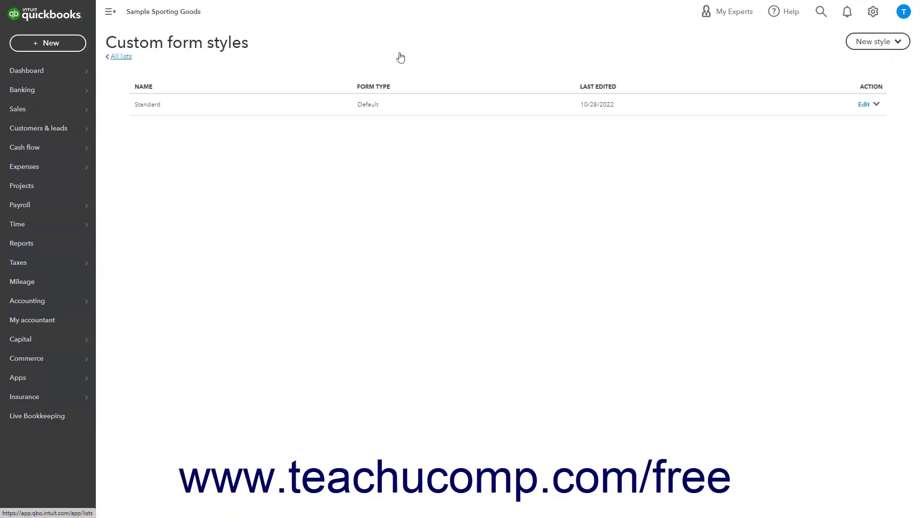
pyautogui.click(877, 13)
pyautogui.click(523, 66)
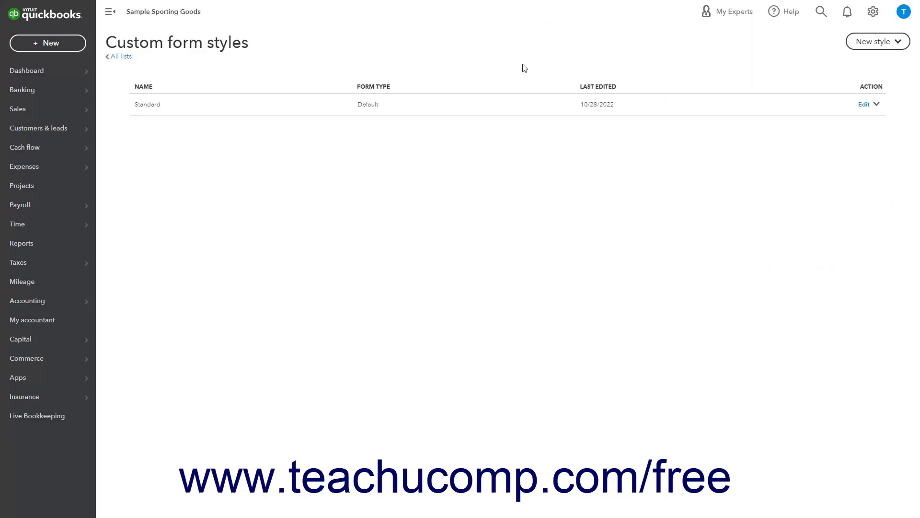
pyautogui.click(35, 115)
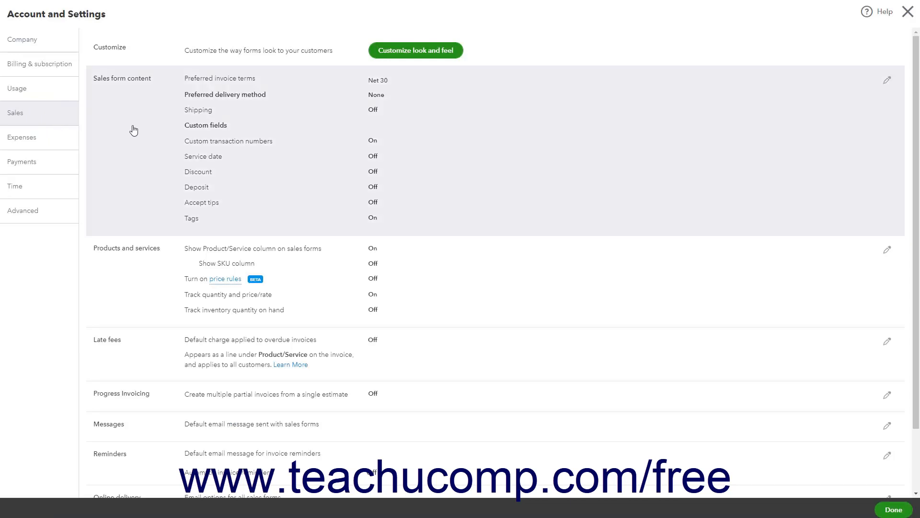
# Open the sales form content for editing and examine the form for adding a new invoice term without saving one.
pyautogui.click(134, 130)
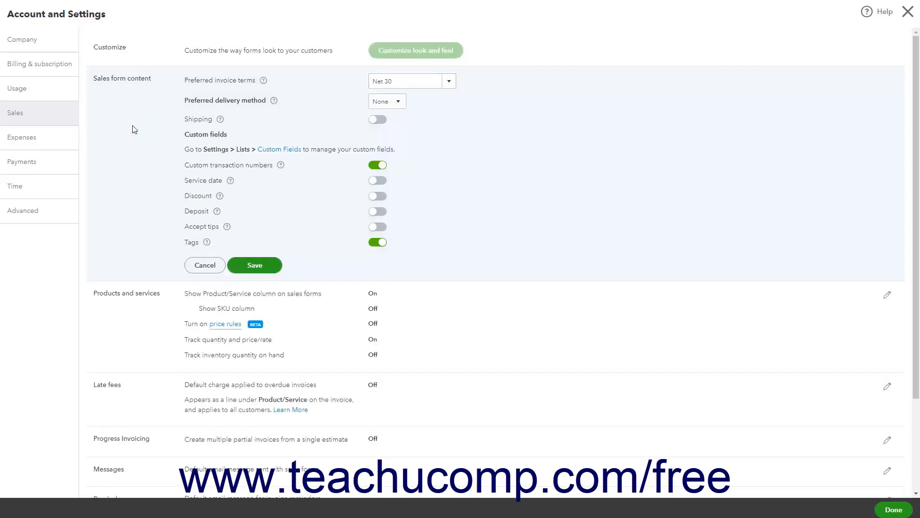
pyautogui.click(450, 86)
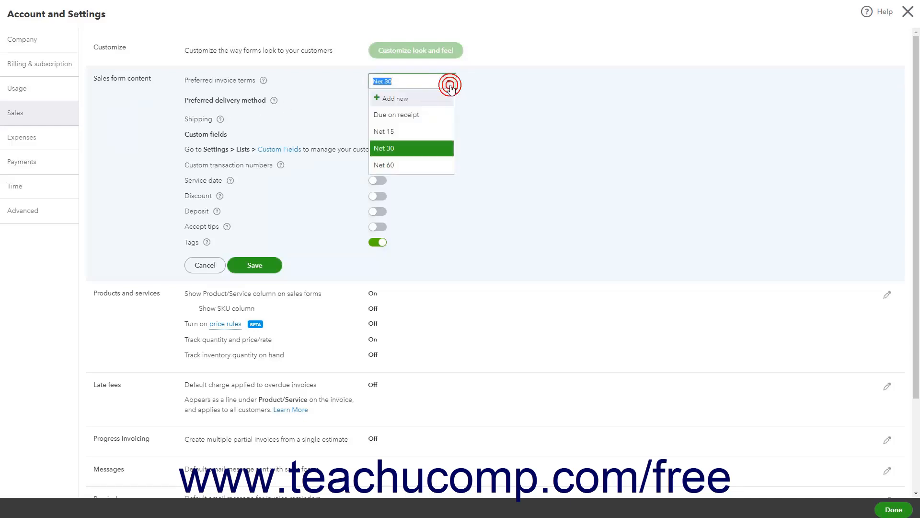
pyautogui.click(431, 106)
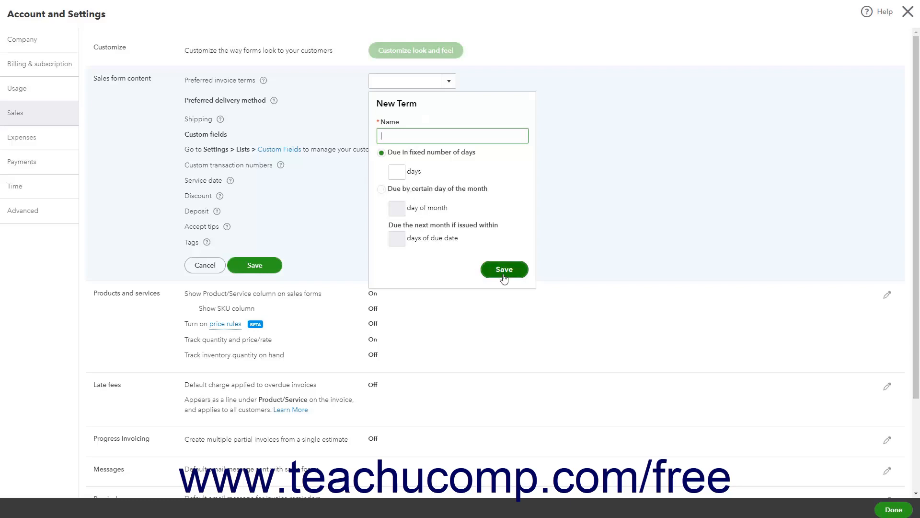
pyautogui.click(566, 182)
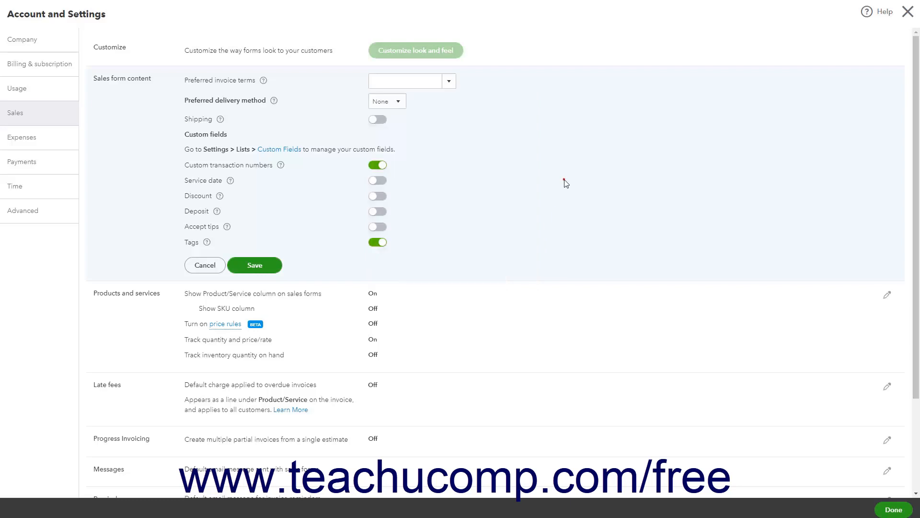
# Set the preferred invoice terms to Net 30 and the delivery method to None, and turn on shipping.
pyautogui.click(448, 81)
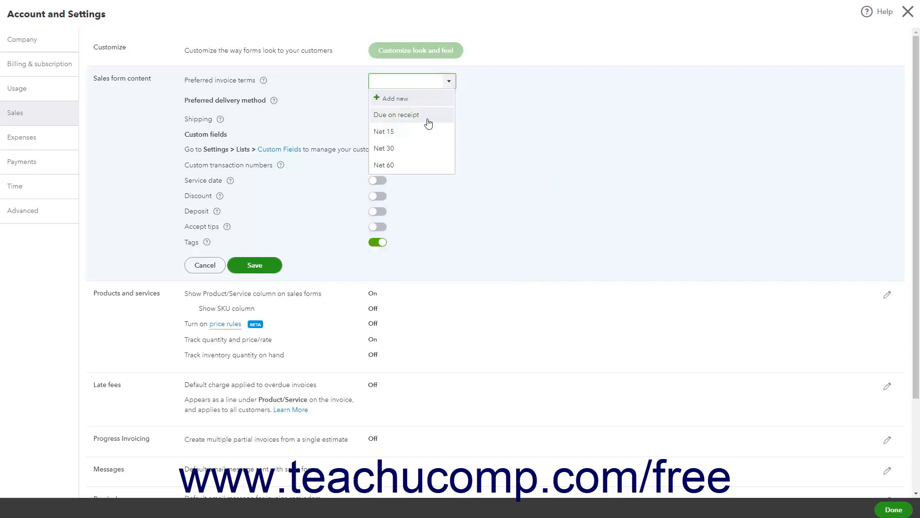
pyautogui.click(416, 149)
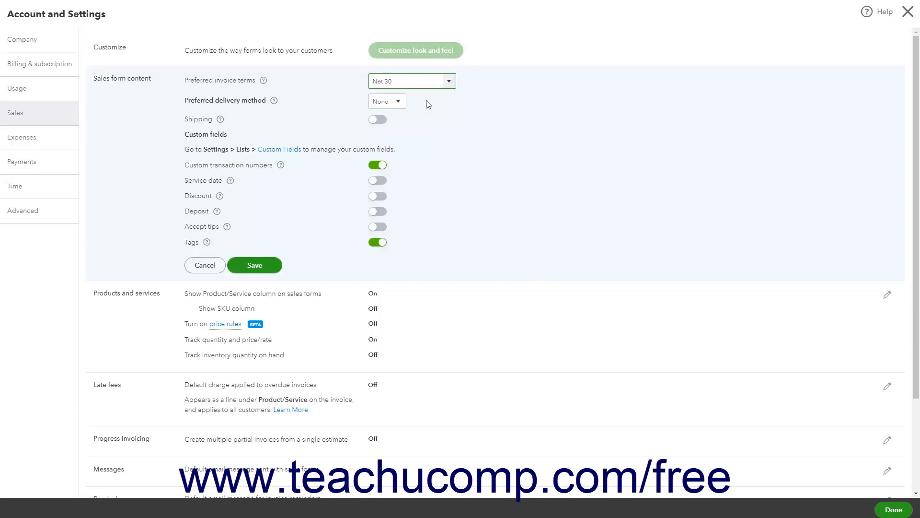
pyautogui.click(395, 102)
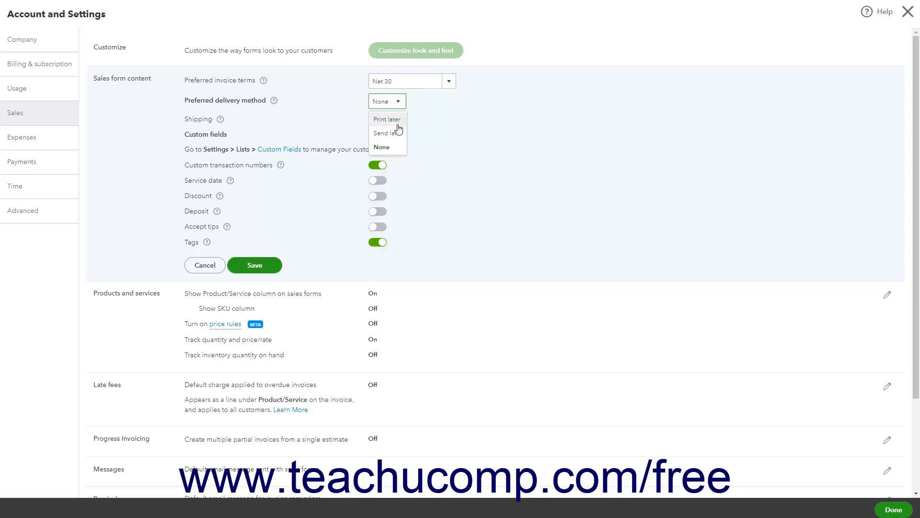
pyautogui.click(392, 148)
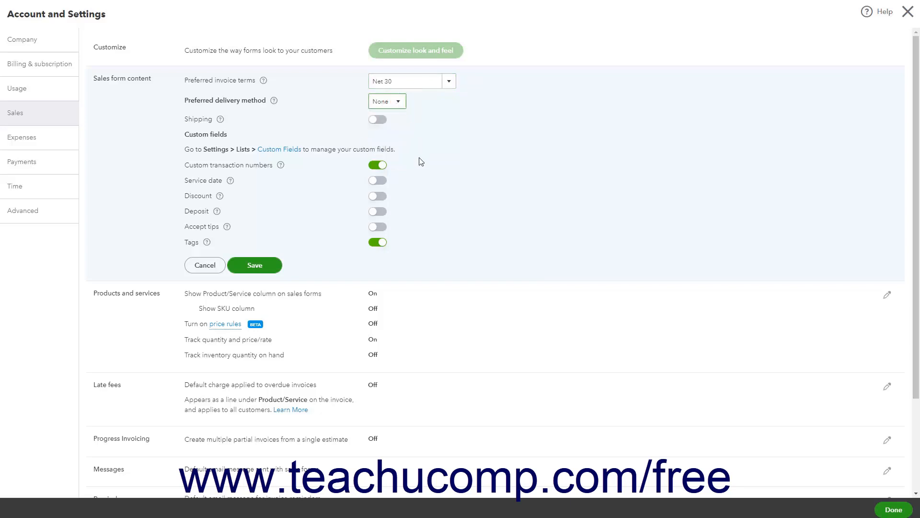
pyautogui.click(378, 120)
pyautogui.click(230, 137)
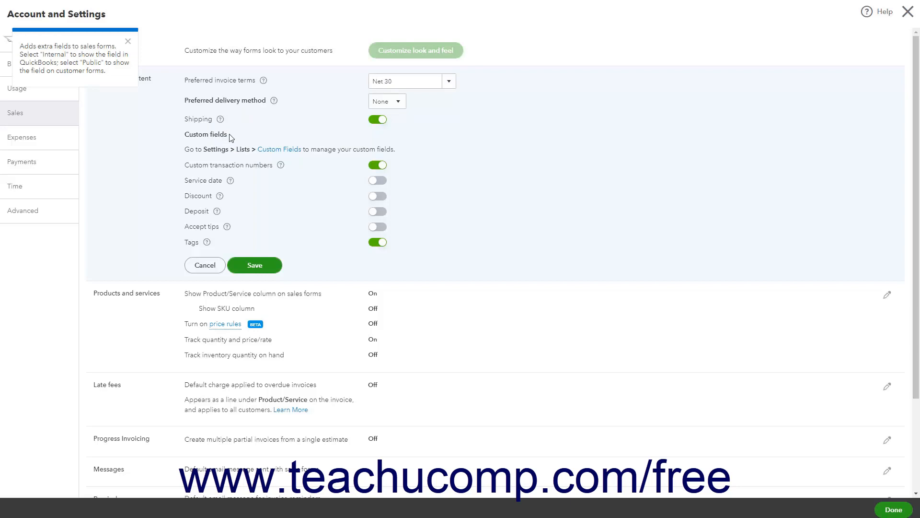
# Add a custom field named My Custom Sales Field for all sales forms, printed on the forms, and save it.
pyautogui.click(282, 150)
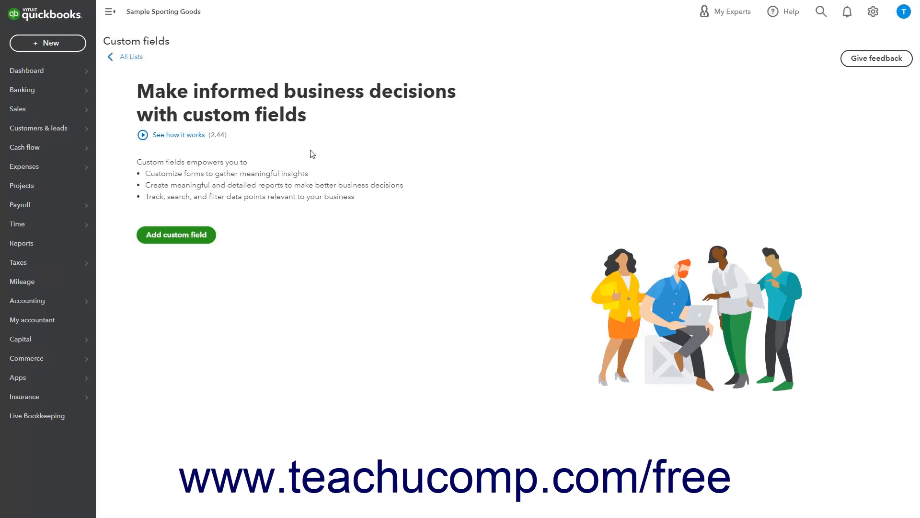
pyautogui.click(199, 232)
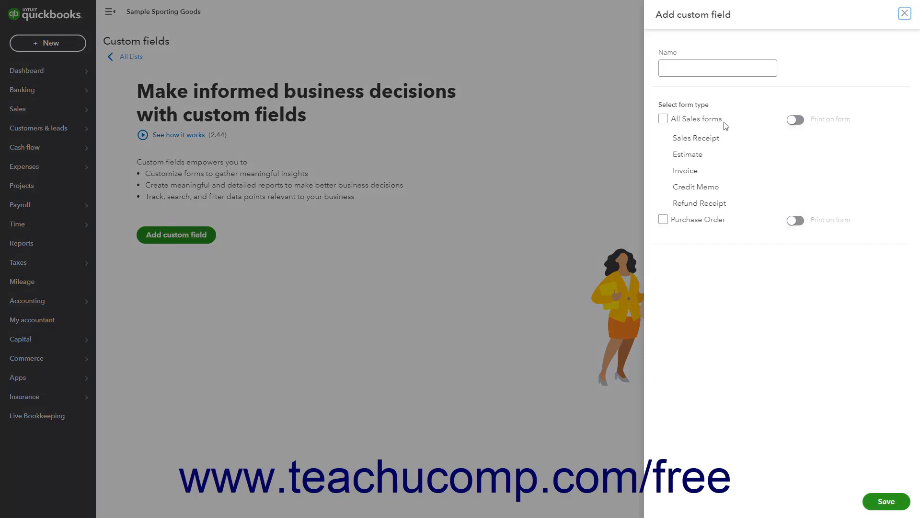
pyautogui.click(699, 70)
pyautogui.click(698, 69)
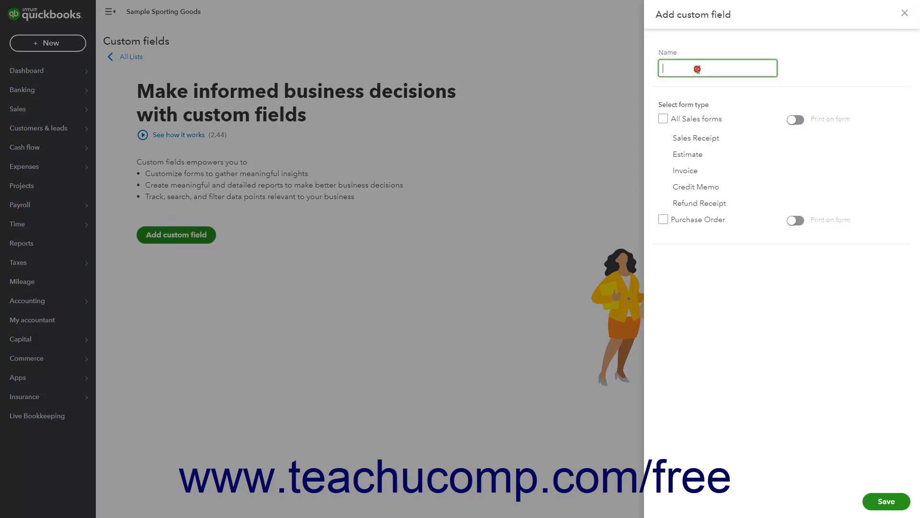
pyautogui.write('My Custom Sales Field')
pyautogui.click(664, 120)
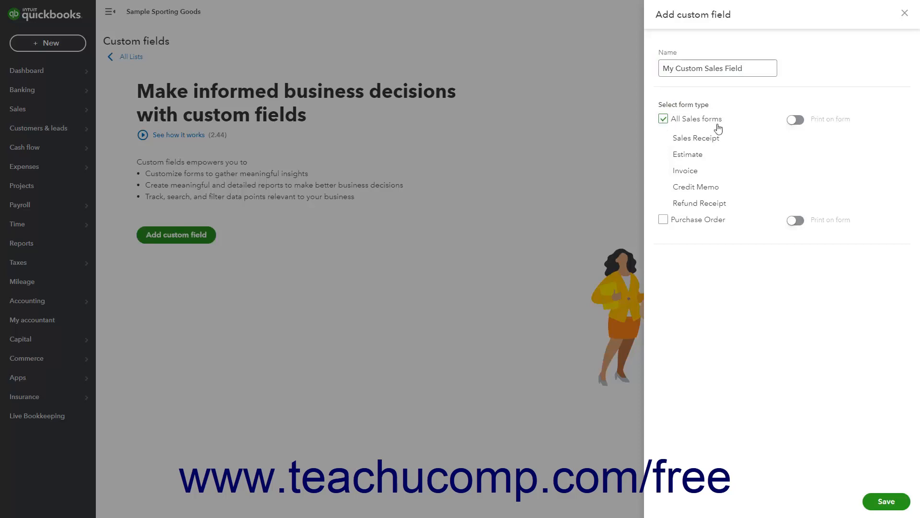
pyautogui.click(795, 123)
pyautogui.click(886, 501)
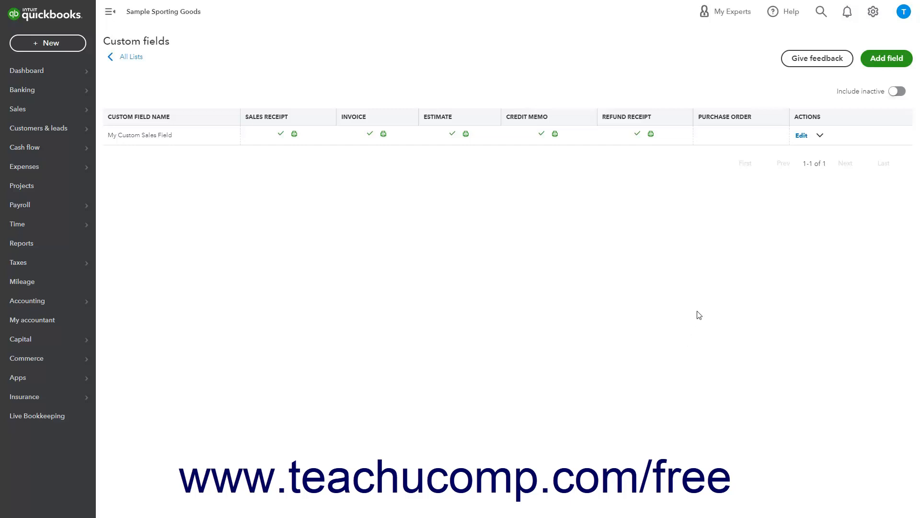
# Return to the Sales section of Account and Settings and open the sales form content for editing.
pyautogui.click(874, 13)
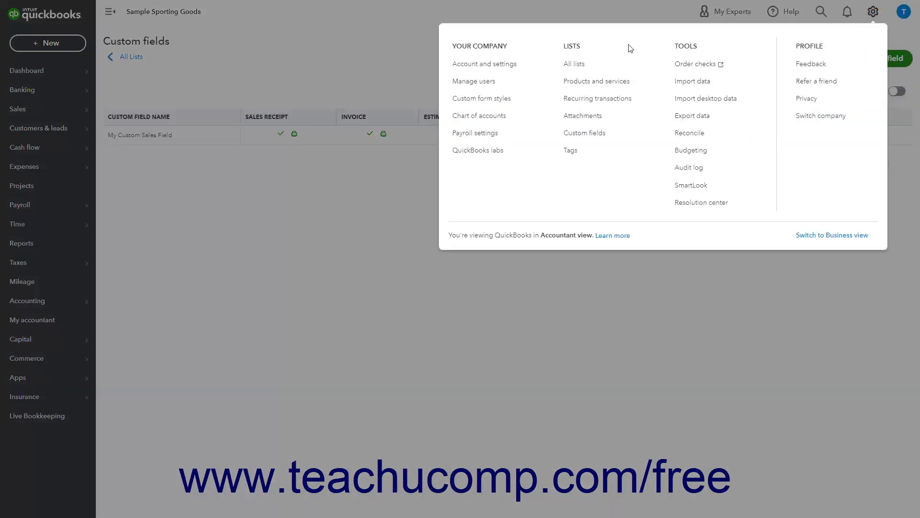
pyautogui.click(526, 68)
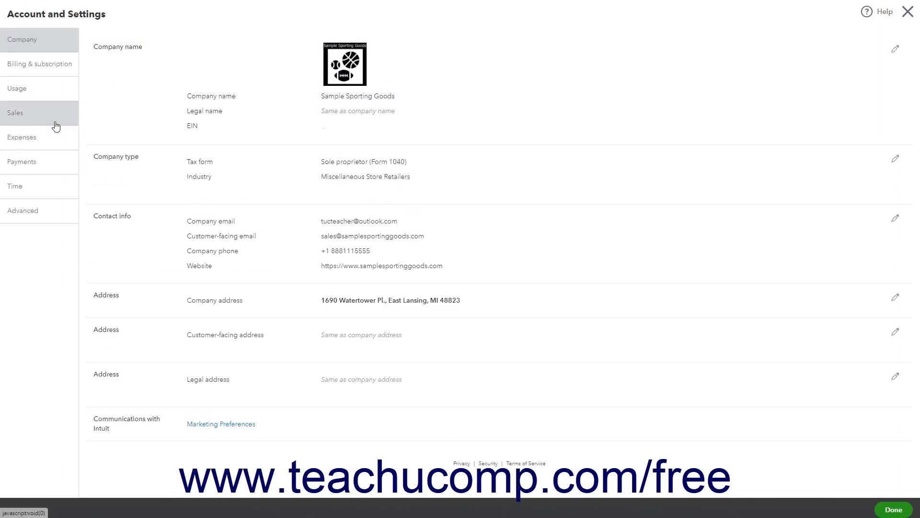
pyautogui.click(55, 120)
pyautogui.click(136, 178)
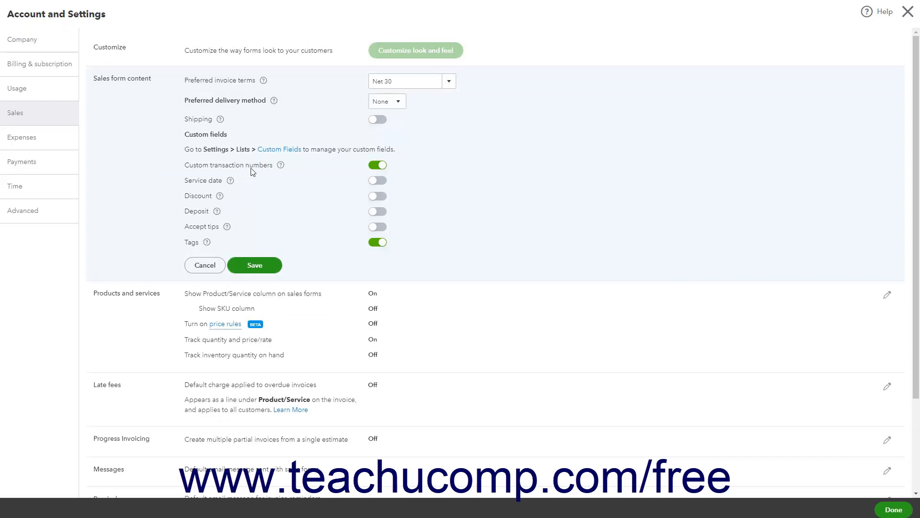
# Turn on service date, discount and deposit for sales forms, leave accept tips off, and save the sales form content.
pyautogui.click(377, 167)
pyautogui.click(377, 168)
pyautogui.click(377, 181)
pyautogui.click(379, 198)
pyautogui.click(378, 215)
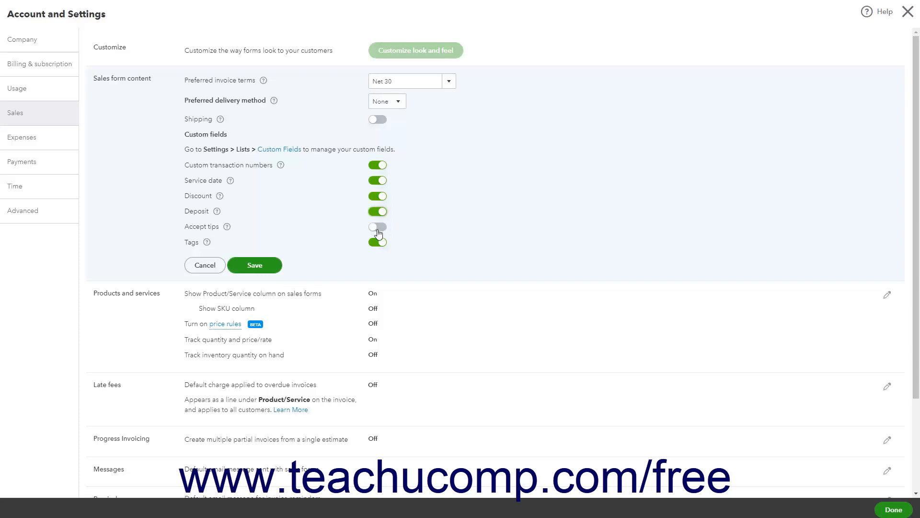
pyautogui.click(378, 228)
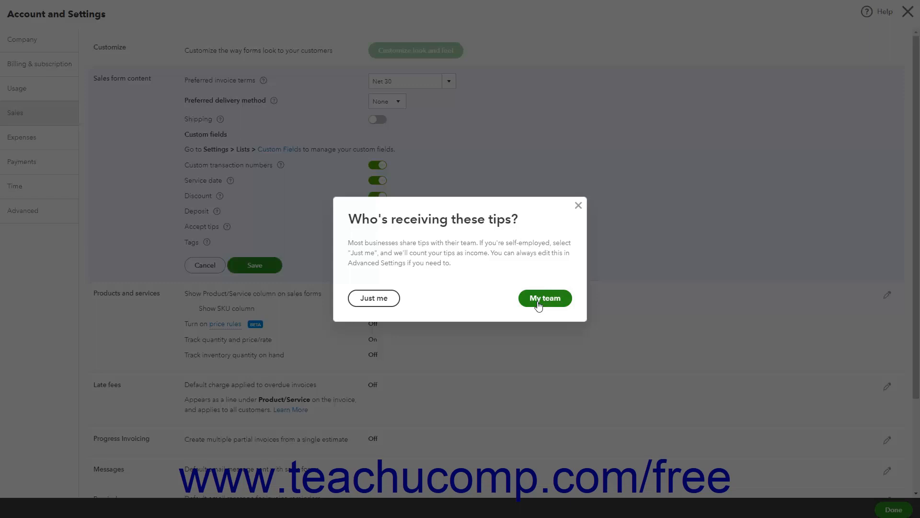
pyautogui.click(578, 207)
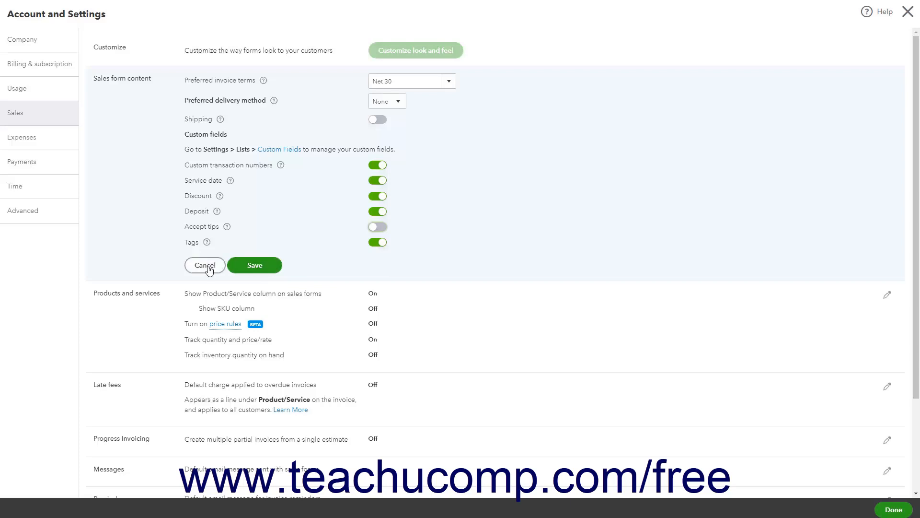
pyautogui.click(247, 265)
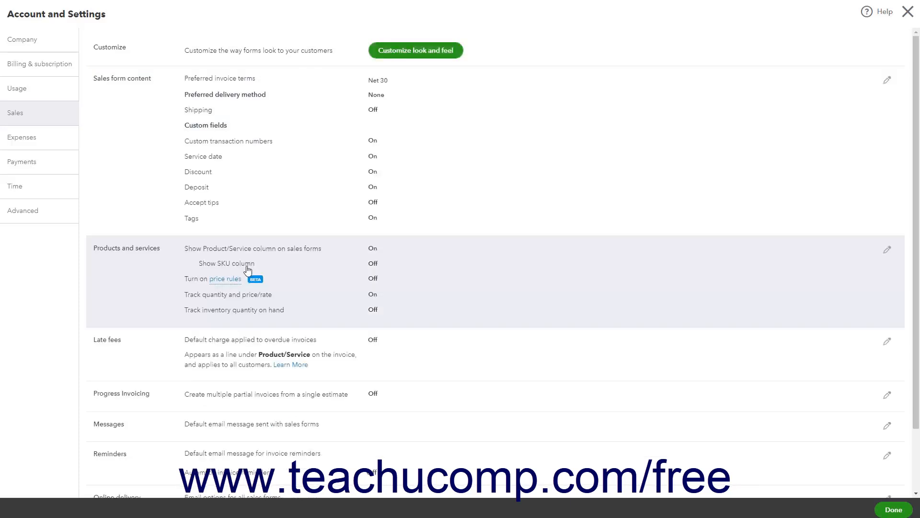
# Turn on the SKU column, price rules and inventory quantity tracking for products and services, and save these settings.
pyautogui.click(287, 272)
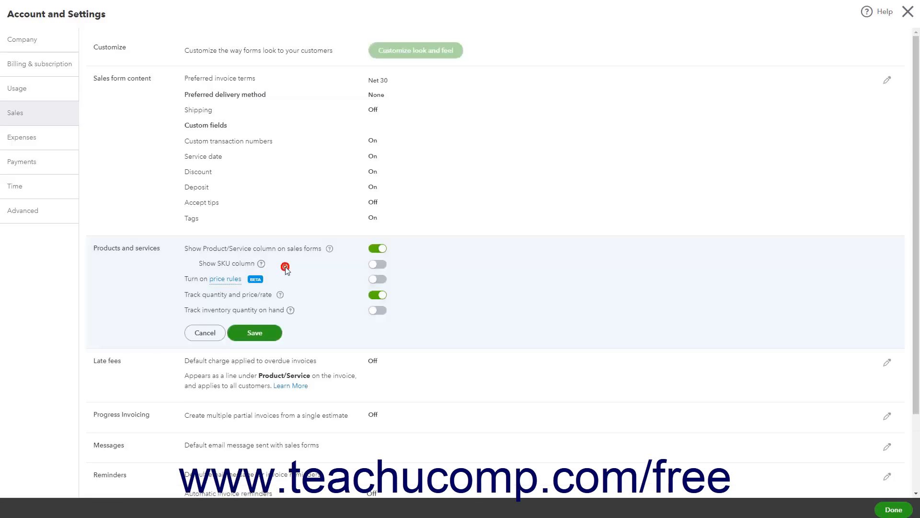
pyautogui.click(374, 266)
pyautogui.click(378, 280)
pyautogui.click(377, 311)
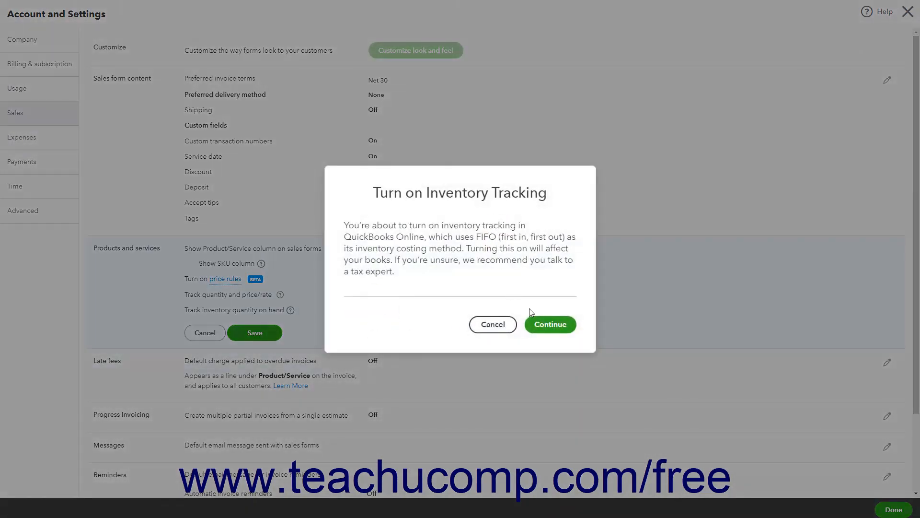
pyautogui.click(539, 328)
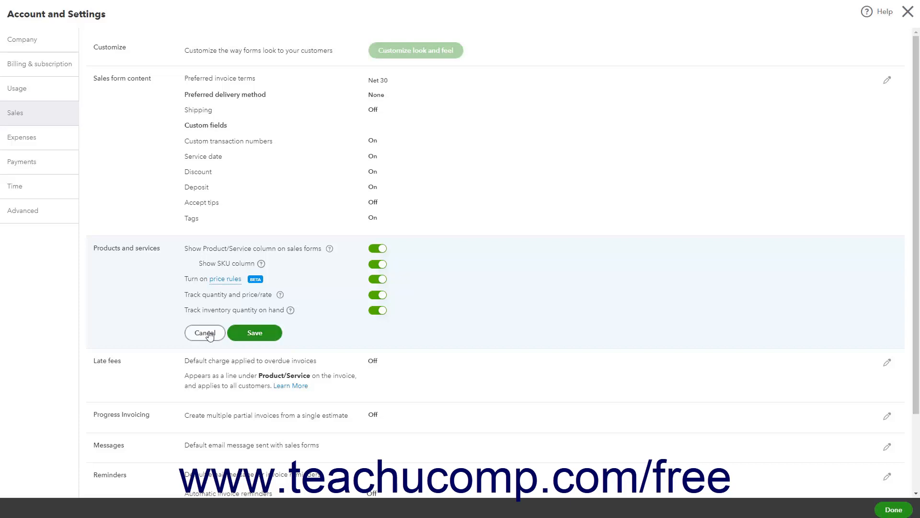
pyautogui.click(259, 333)
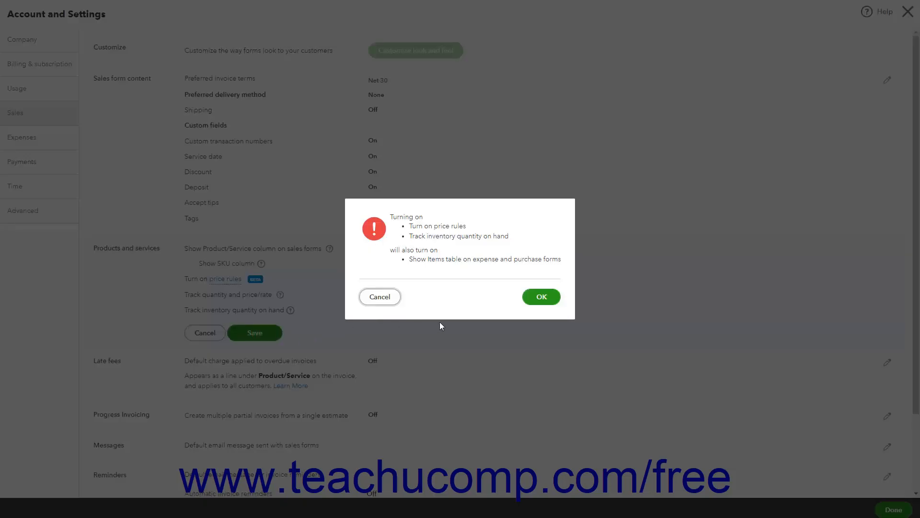
pyautogui.click(542, 296)
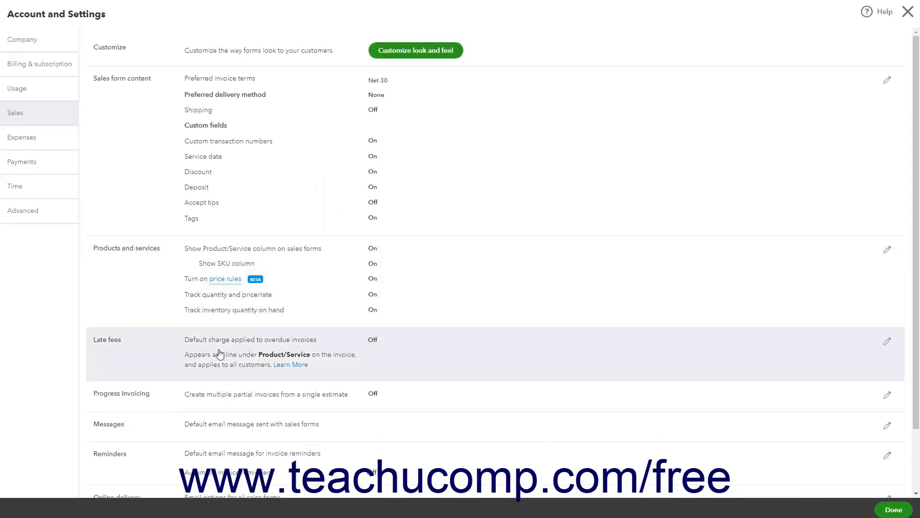
# Turn on the default charge for overdue invoices as a flat late fee of 5.00 USD.
pyautogui.click(220, 354)
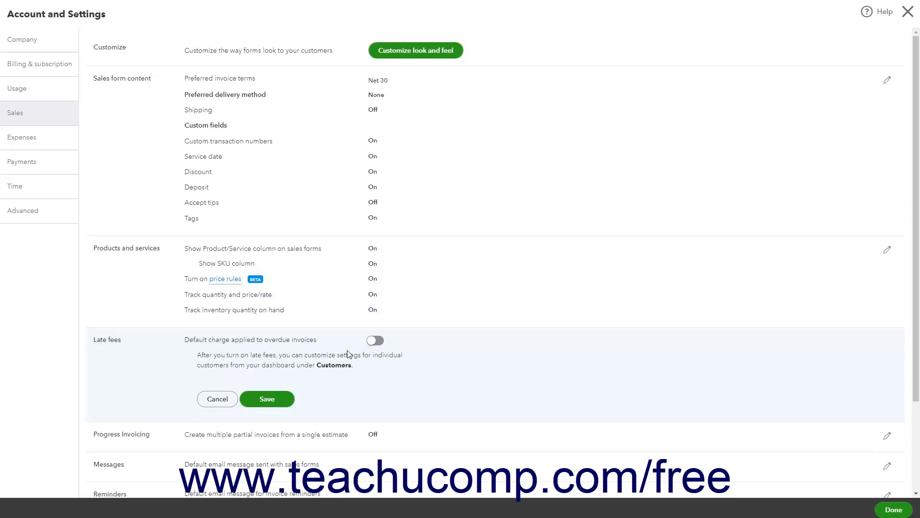
pyautogui.click(382, 343)
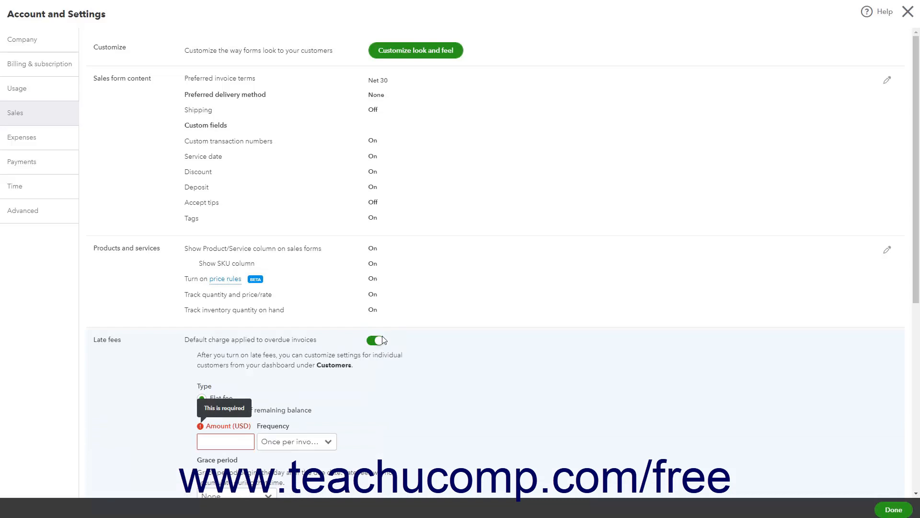
pyautogui.scroll(-6, 386, 201)
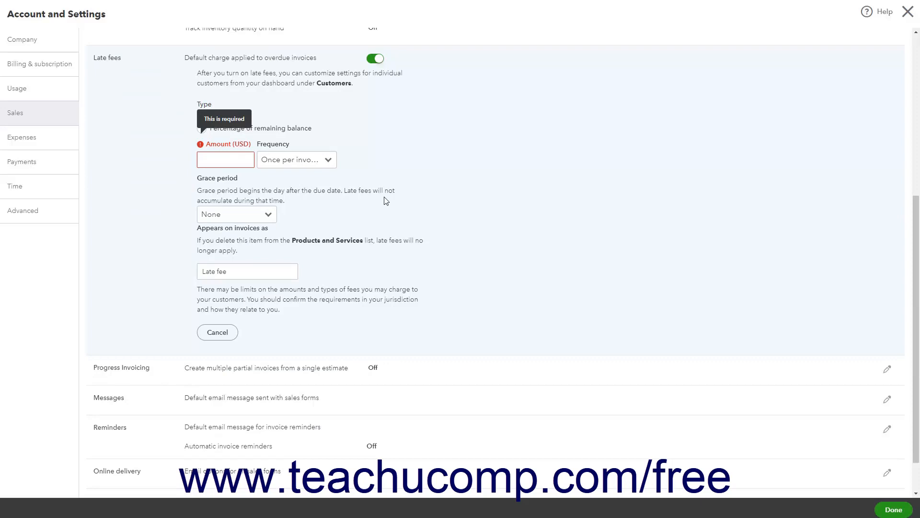
pyautogui.click(235, 119)
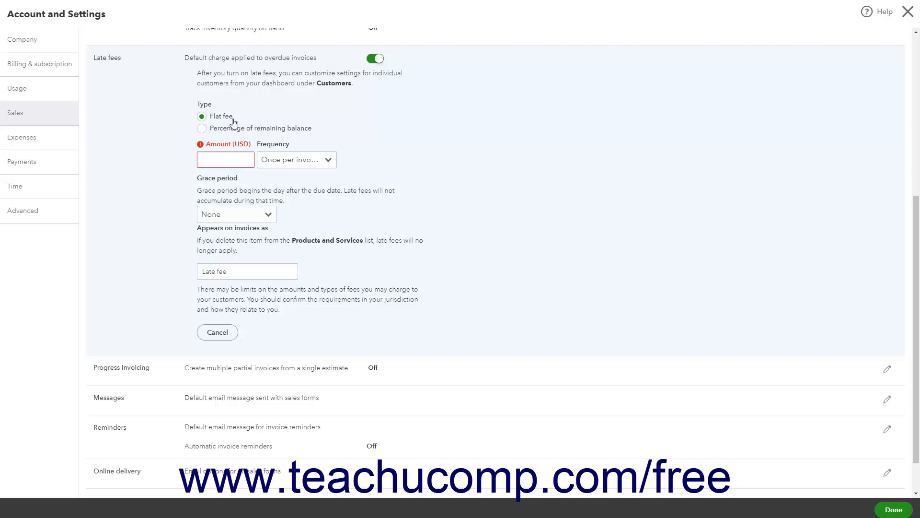
pyautogui.click(221, 160)
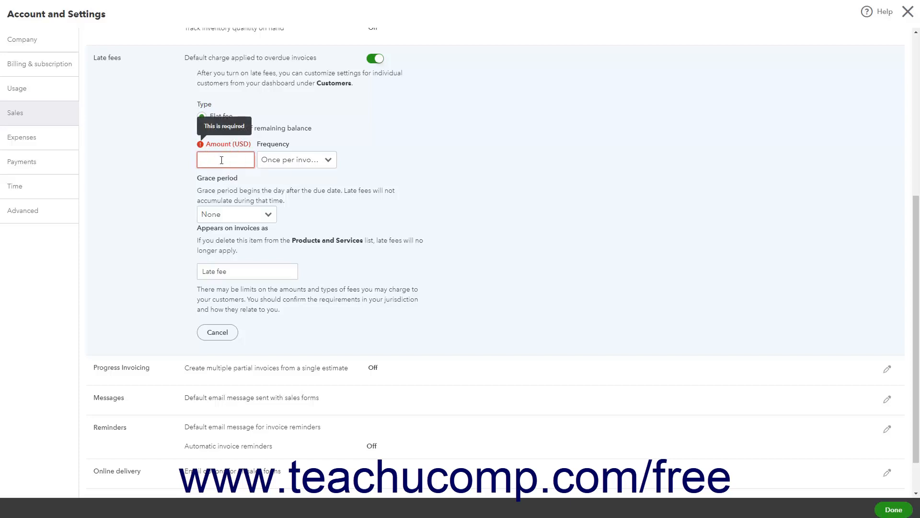
pyautogui.write('5.00')
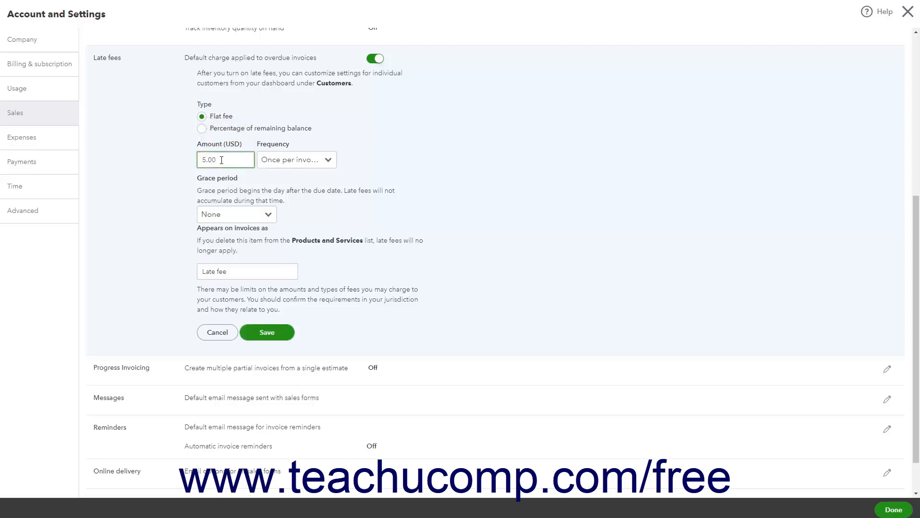
# Switch the late fee to 10 percent of the remaining balance with an upfront, one-time flat fee of 5.00 USD.
pyautogui.click(202, 129)
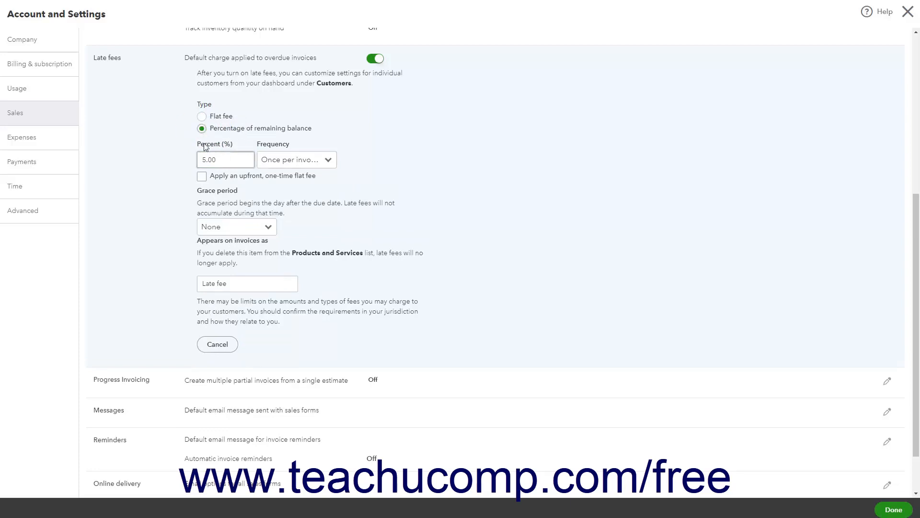
pyautogui.doubleClick(216, 160)
pyautogui.write('10')
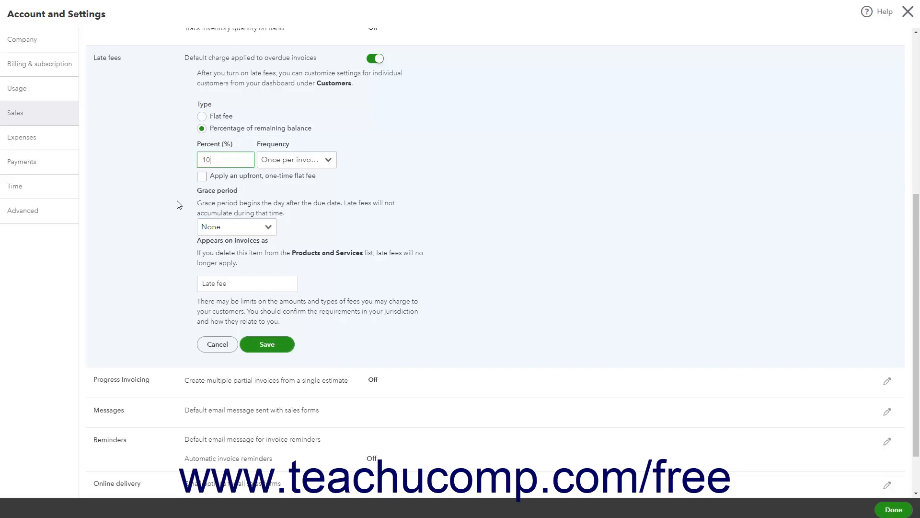
pyautogui.click(201, 177)
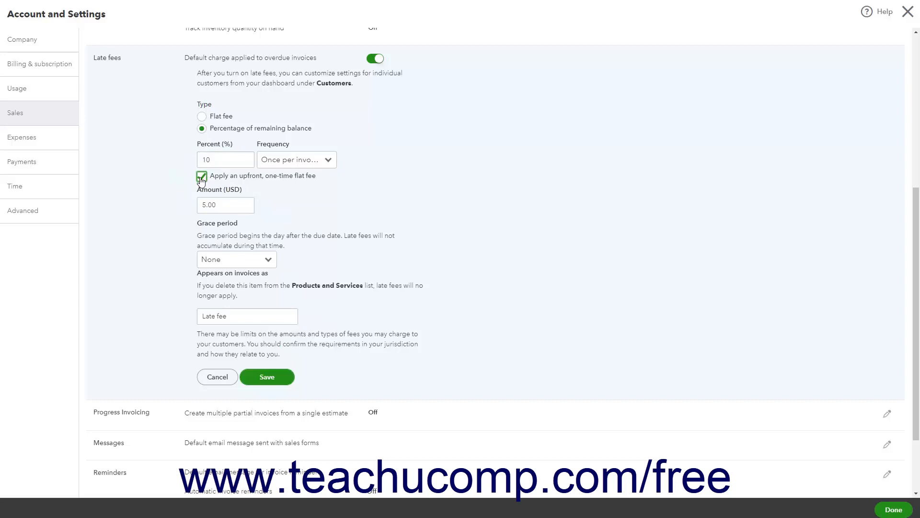
pyautogui.click(229, 208)
pyautogui.click(300, 242)
# Set the late fee frequency to Per month and the grace period to 30 days, and discard the late fee changes.
pyautogui.click(331, 161)
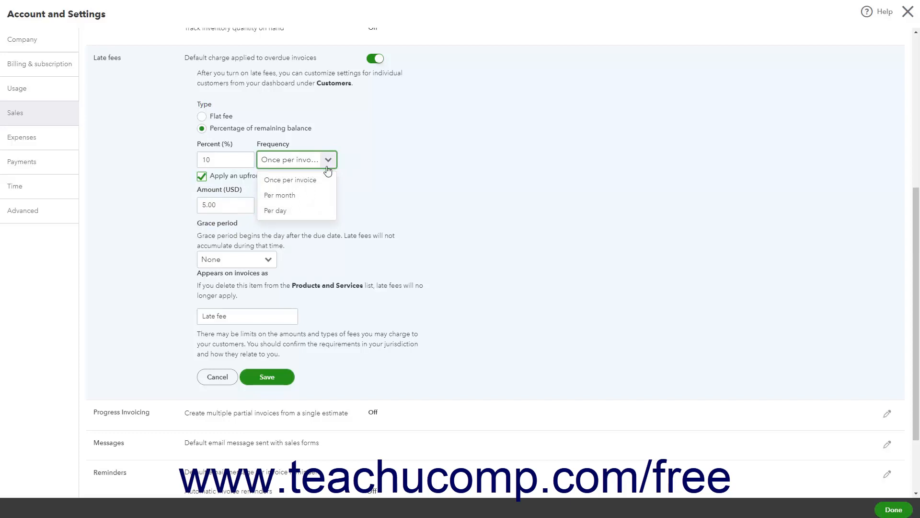
pyautogui.click(314, 192)
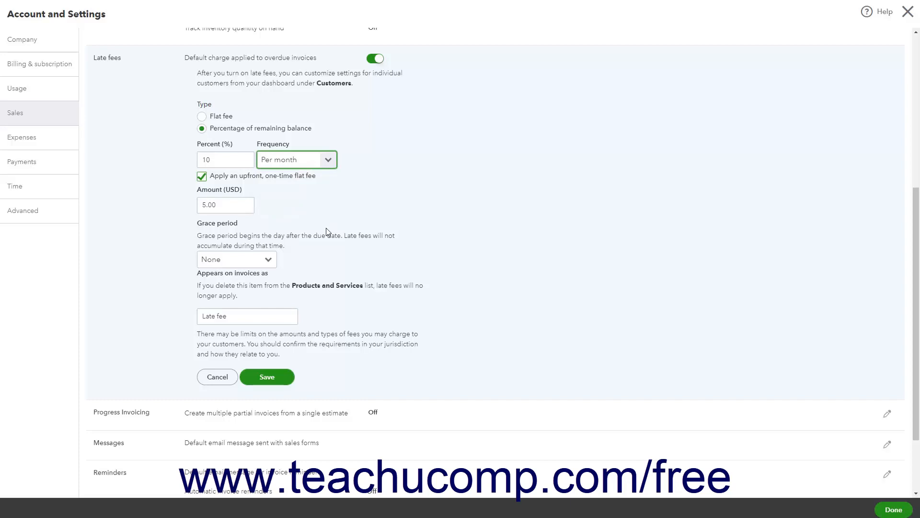
pyautogui.click(268, 261)
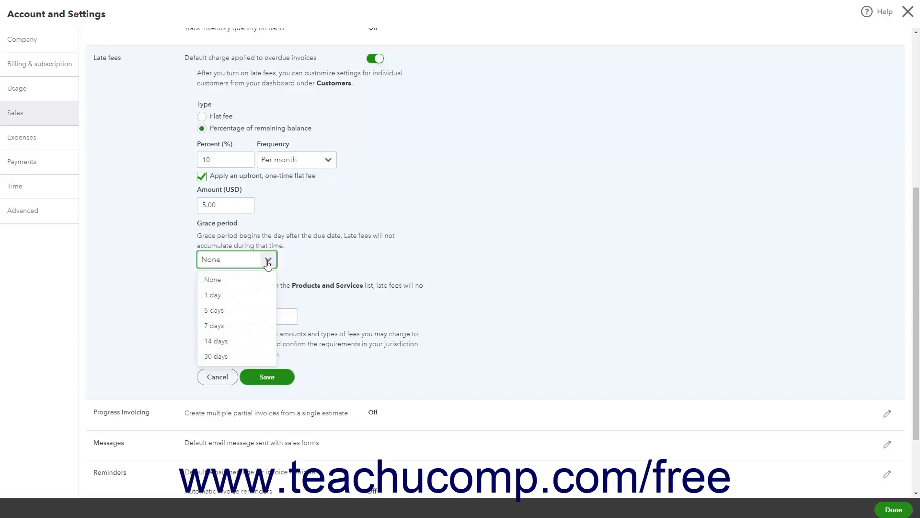
pyautogui.click(215, 355)
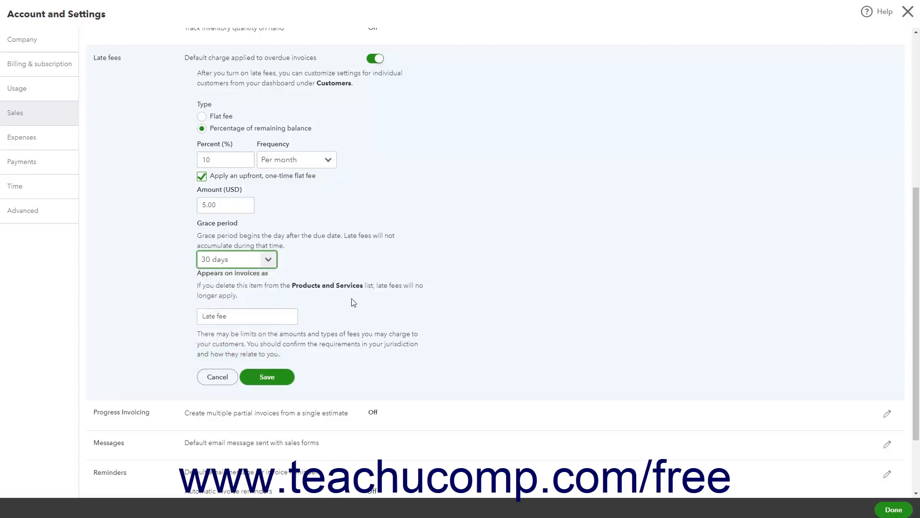
pyautogui.click(287, 316)
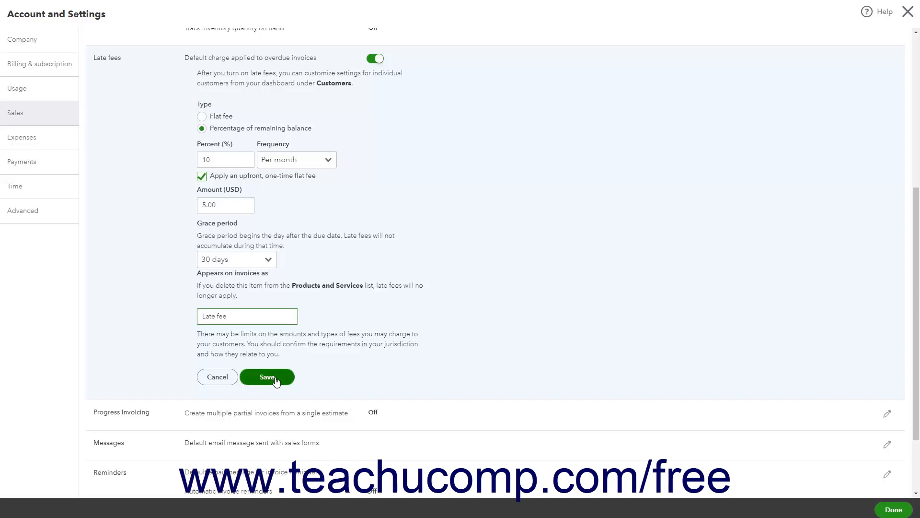
pyautogui.click(217, 378)
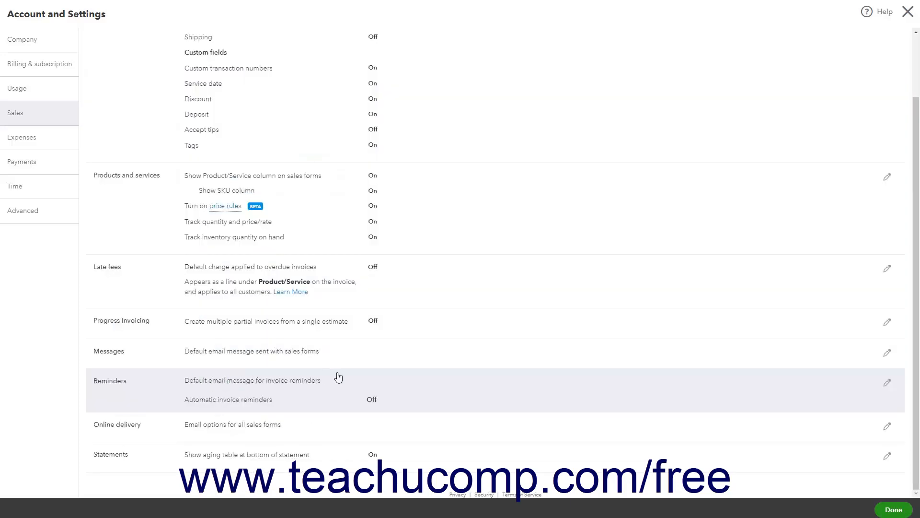
# Turn on progress invoicing, accept the invoice template update, and save the setting.
pyautogui.click(290, 331)
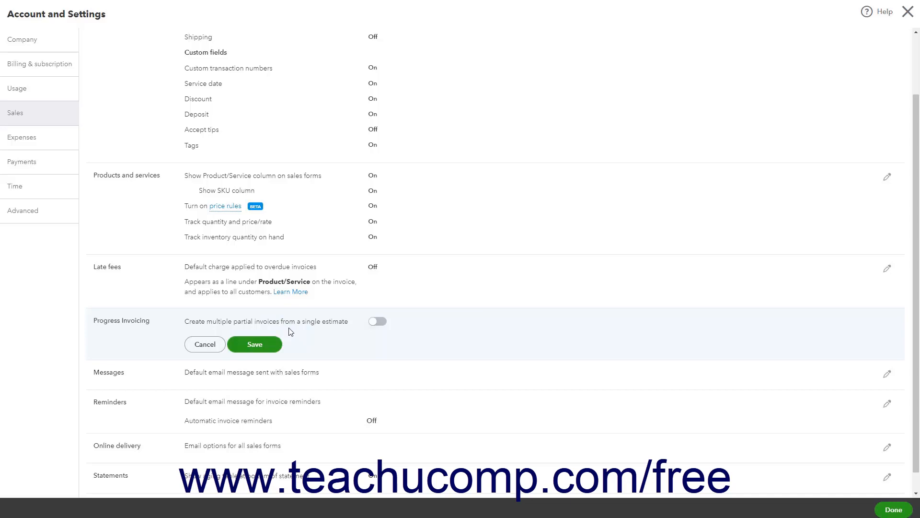
pyautogui.click(378, 322)
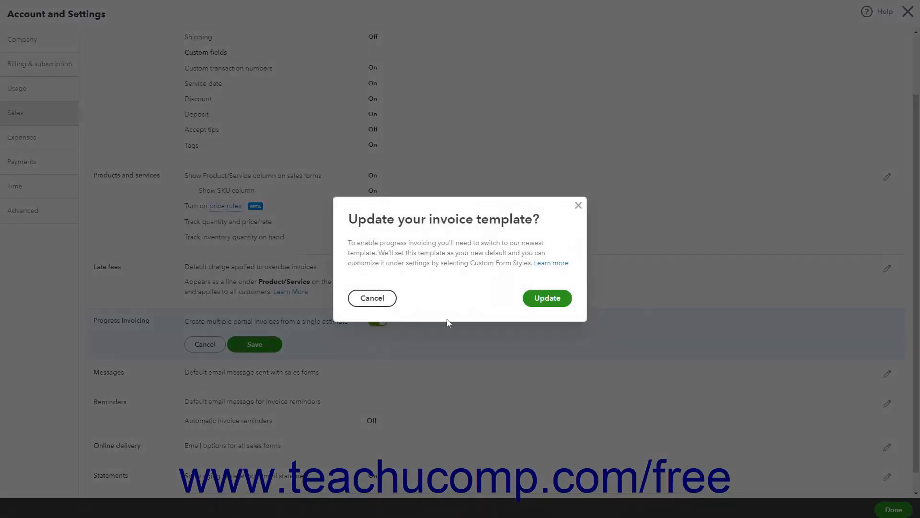
pyautogui.click(538, 300)
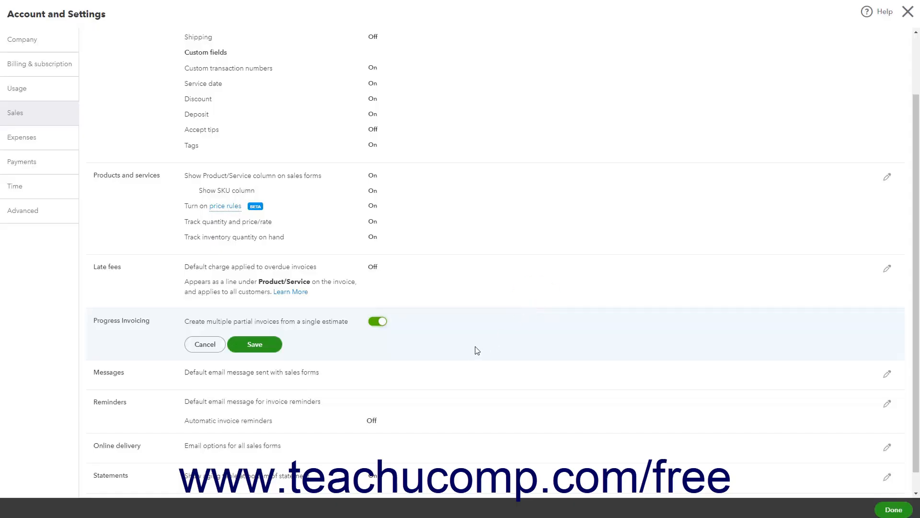
pyautogui.click(261, 347)
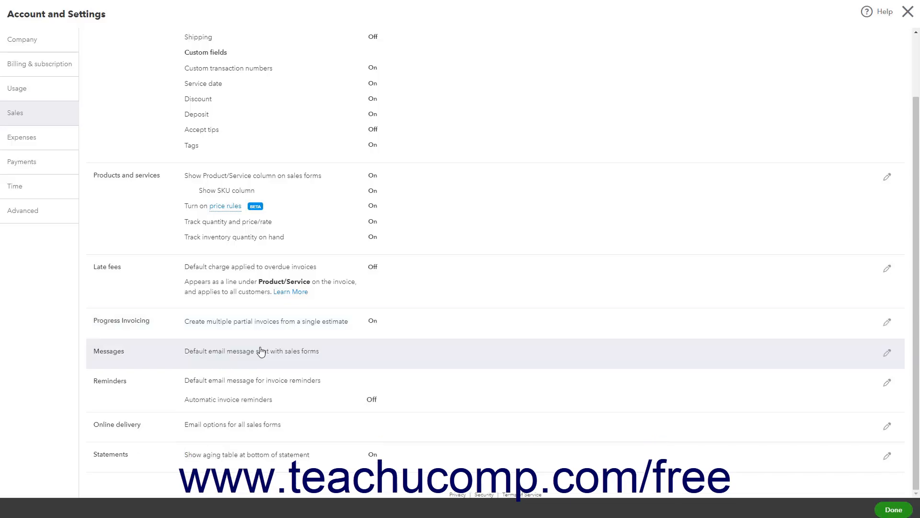
# Open the default sales form email message for editing, keep the Dear [Full Name] greeting, and choose Invoice as the sales form.
pyautogui.click(261, 351)
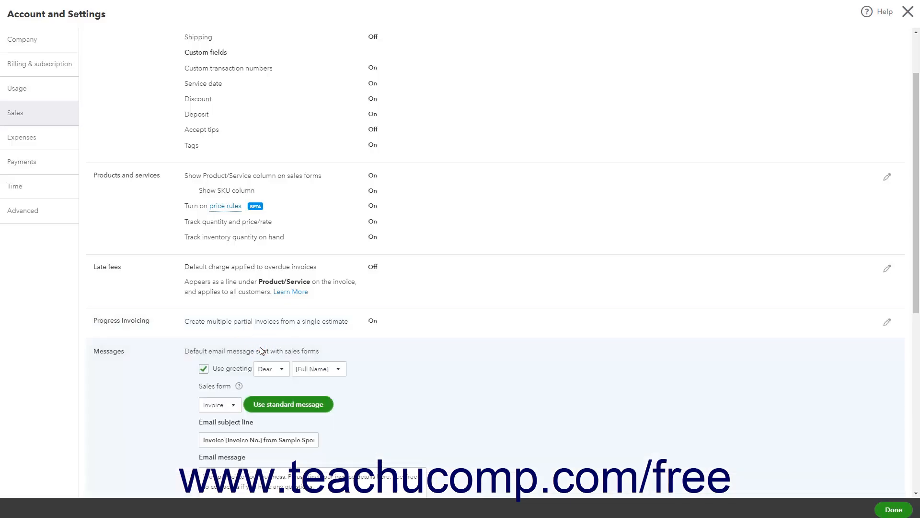
pyautogui.scroll(-5, 276, 338)
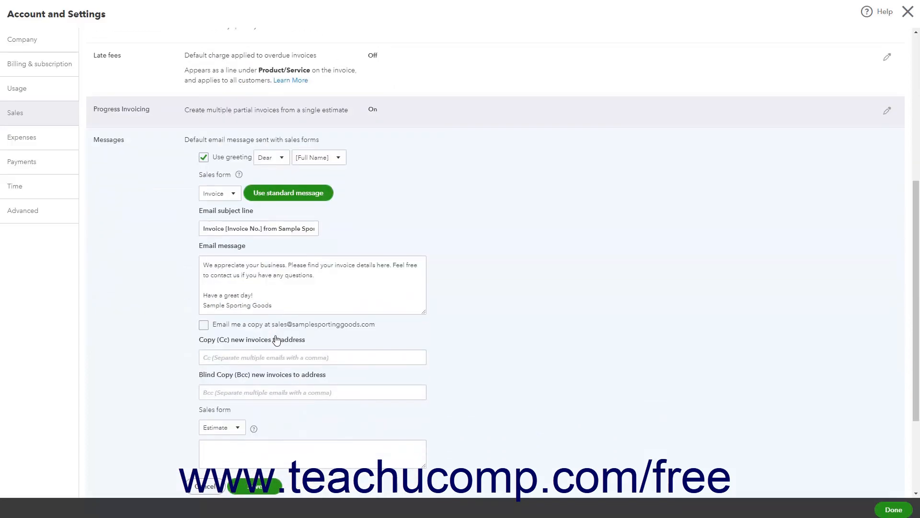
pyautogui.scroll(-2, 277, 339)
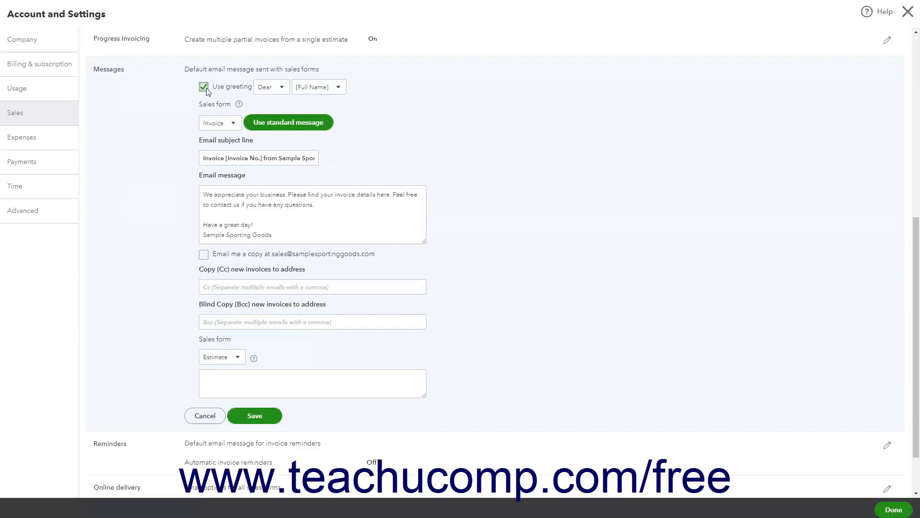
pyautogui.click(284, 89)
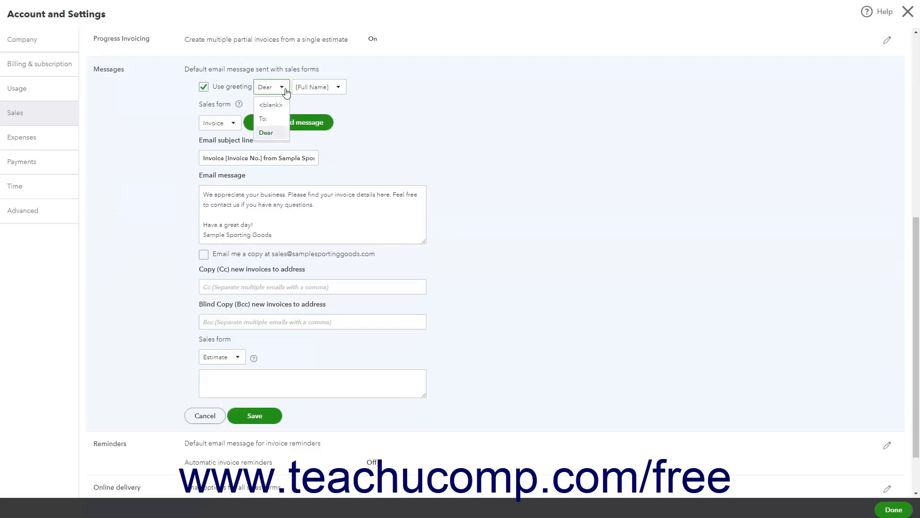
pyautogui.click(287, 92)
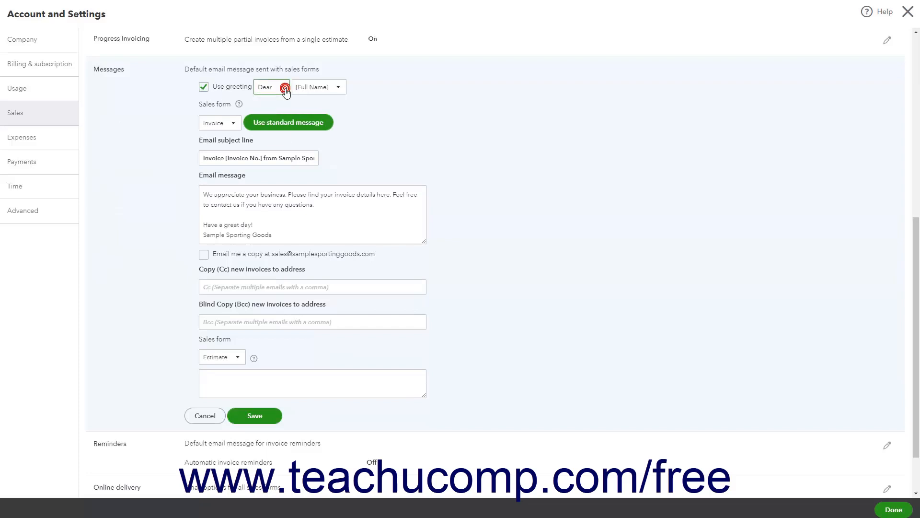
pyautogui.click(335, 93)
pyautogui.click(234, 123)
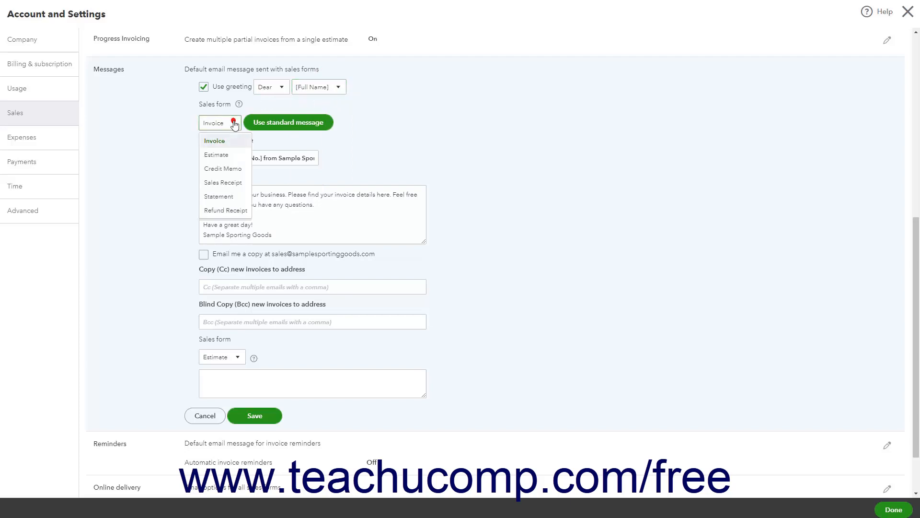
pyautogui.click(227, 144)
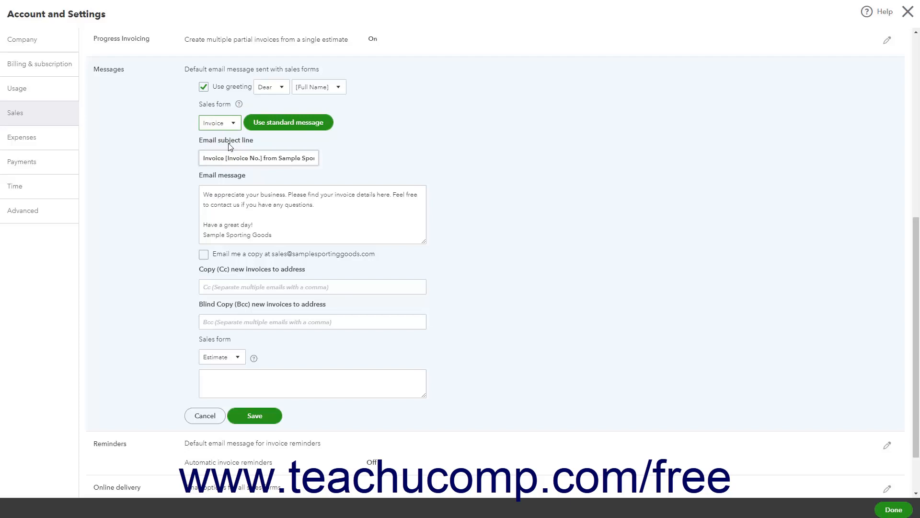
# Apply the standard message to the invoice email and check its subject line and message text.
pyautogui.click(279, 128)
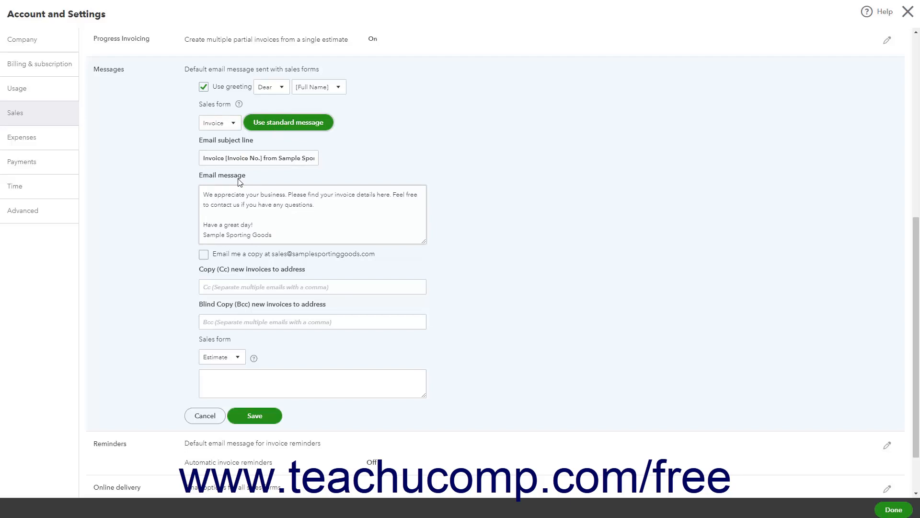
pyautogui.tripleClick(243, 158)
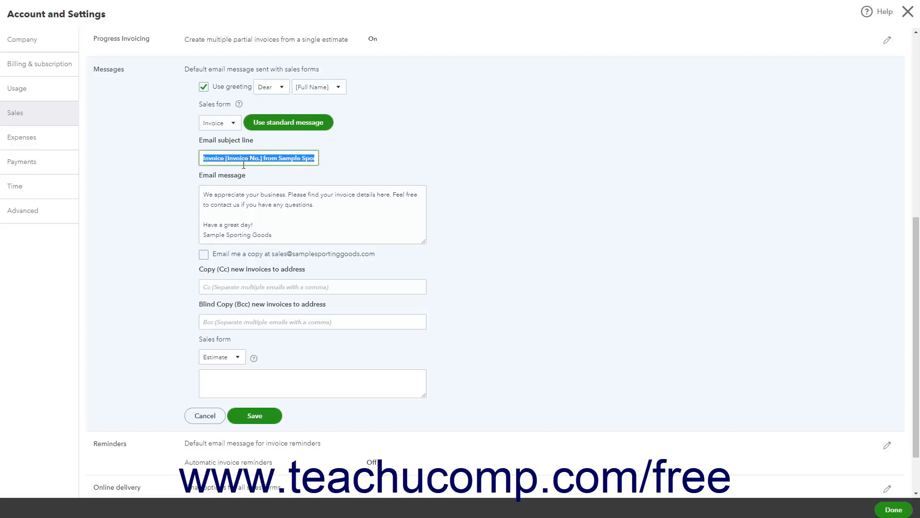
pyautogui.click(243, 196)
pyautogui.hotkey('ctrl', 'a')
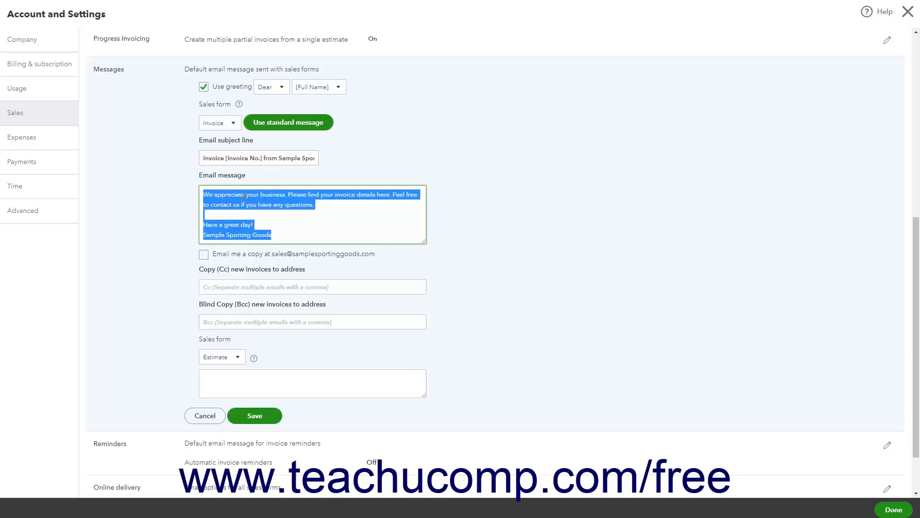
pyautogui.click(290, 215)
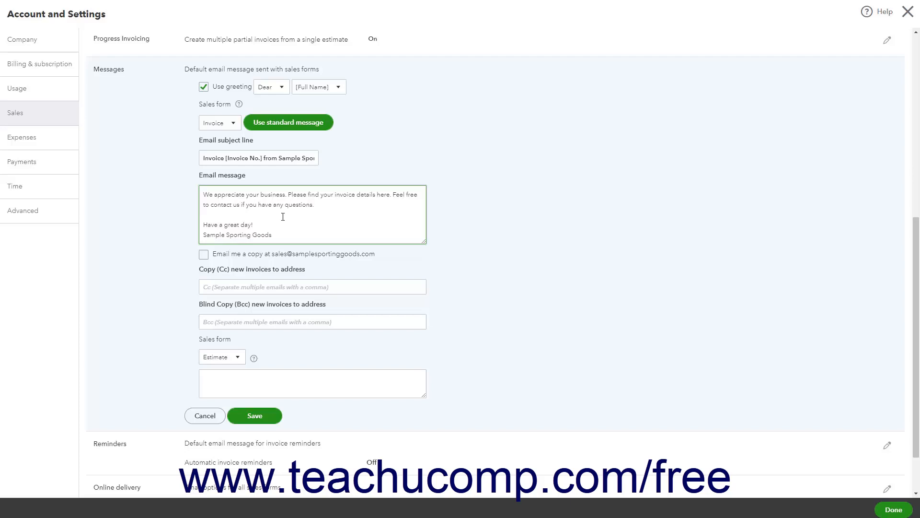
# Try emailing a copy of new invoices to the company address, check the Cc and Bcc fields, and turn the copy off again.
pyautogui.click(203, 259)
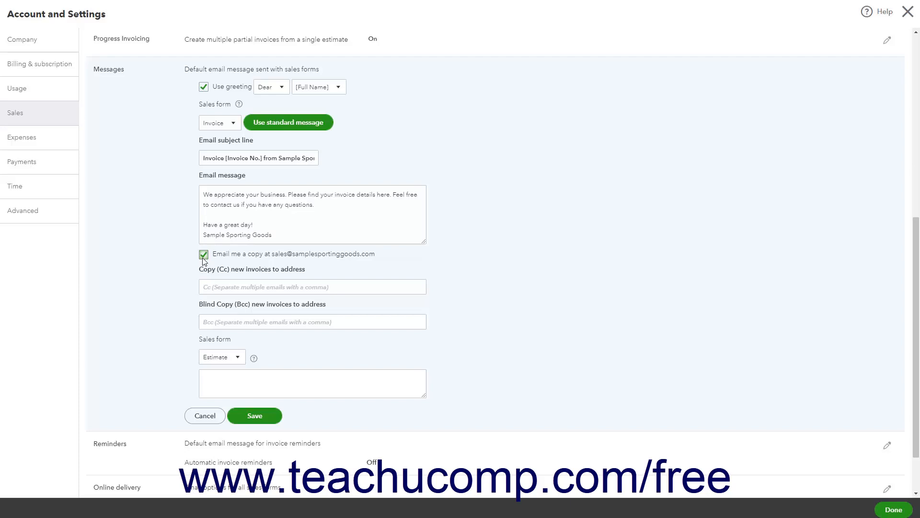
pyautogui.click(230, 282)
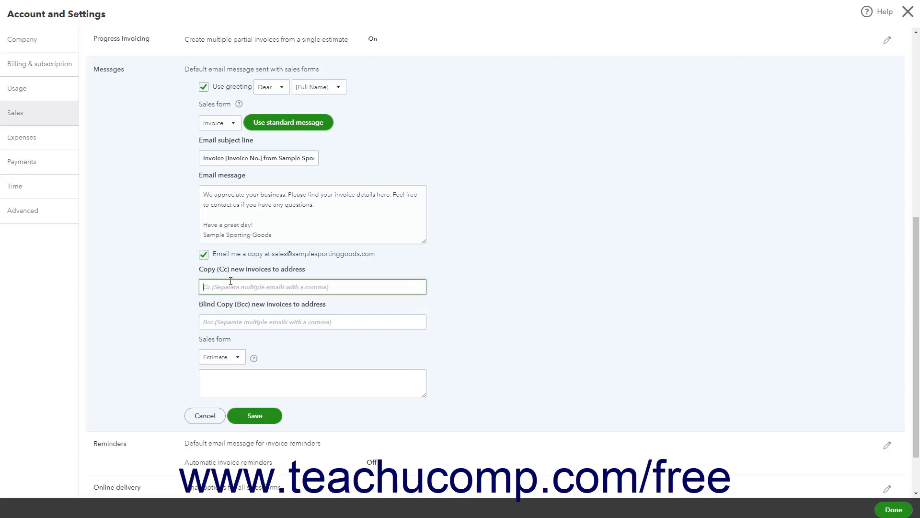
pyautogui.click(225, 331)
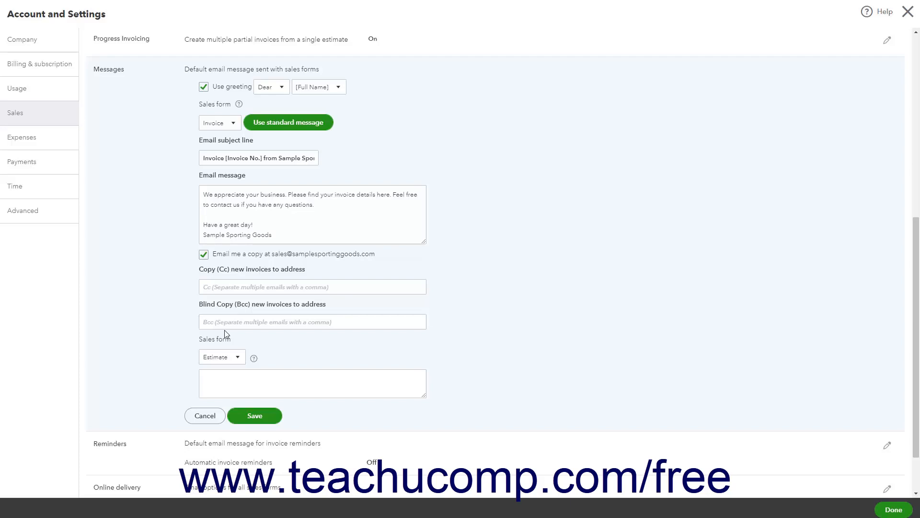
pyautogui.click(204, 254)
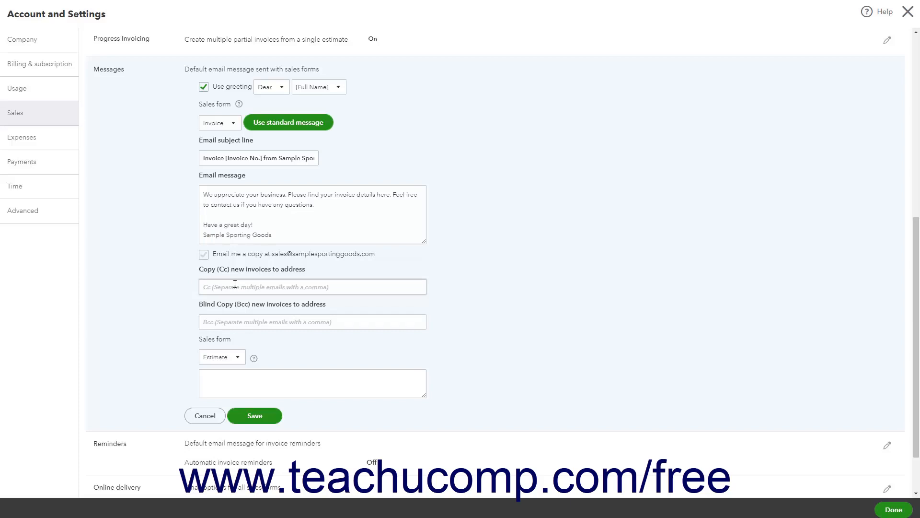
# Keep Estimate as the sales form for the customer message, leave its text blank, and save the message settings.
pyautogui.click(238, 357)
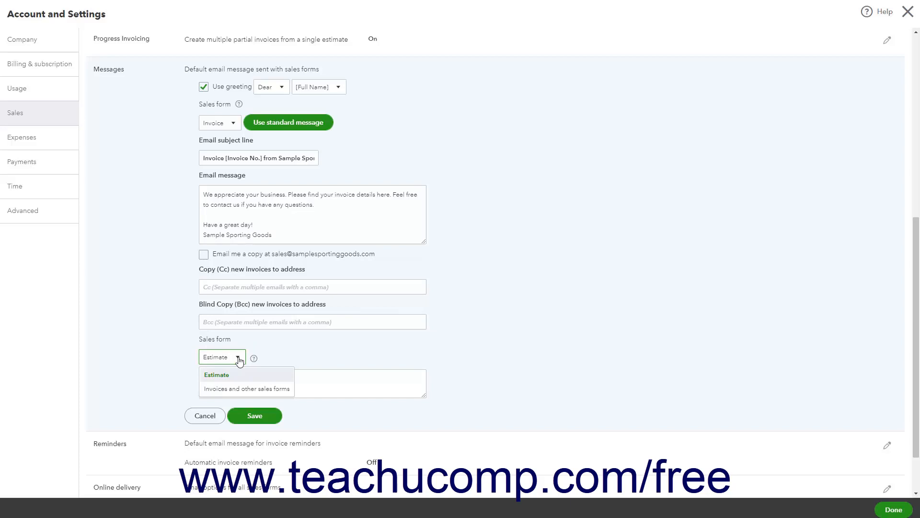
pyautogui.click(238, 358)
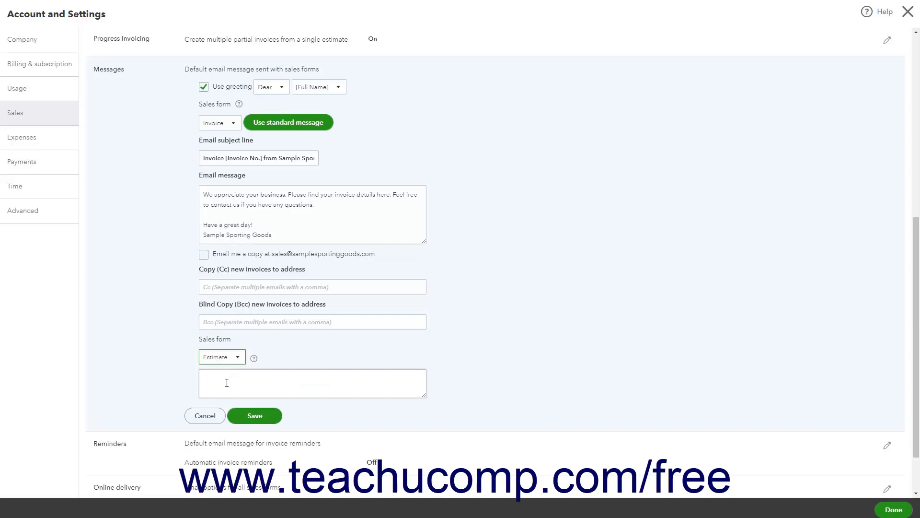
pyautogui.click(227, 382)
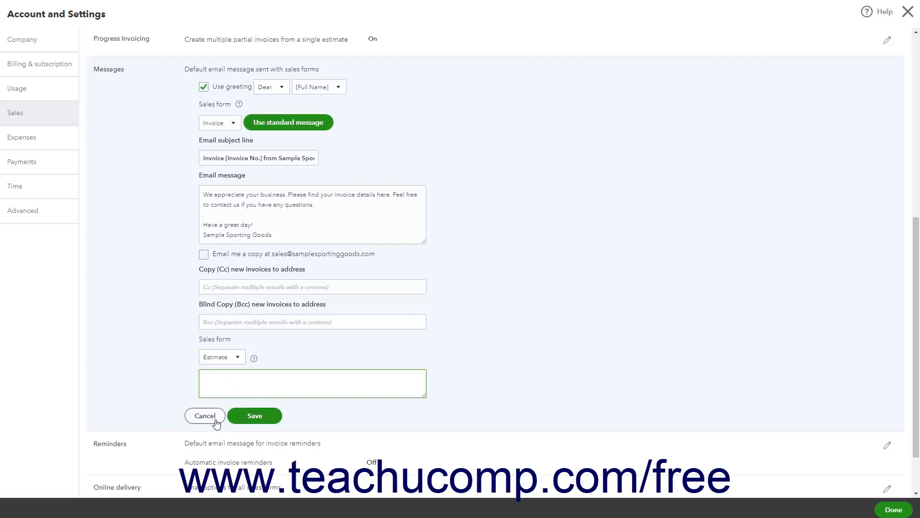
pyautogui.click(247, 415)
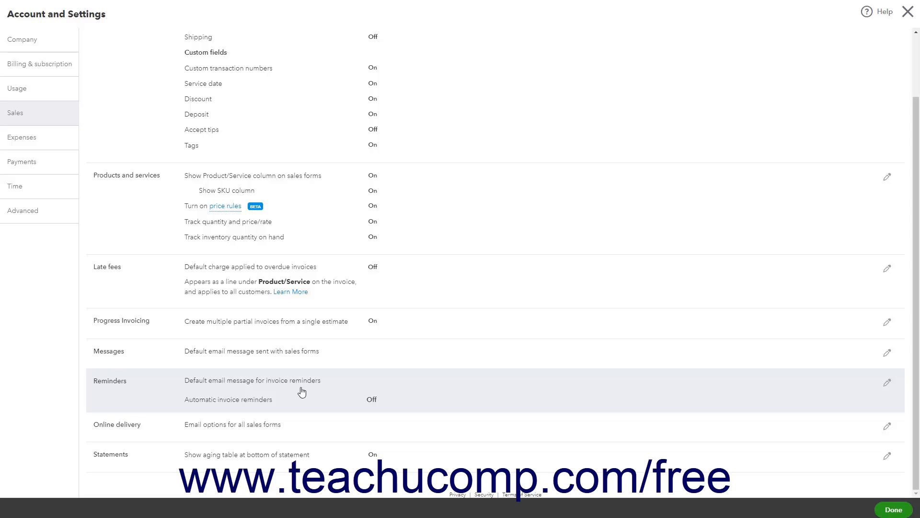
# Open the invoice reminder settings and review the subject line and text of the default reminder email.
pyautogui.click(302, 392)
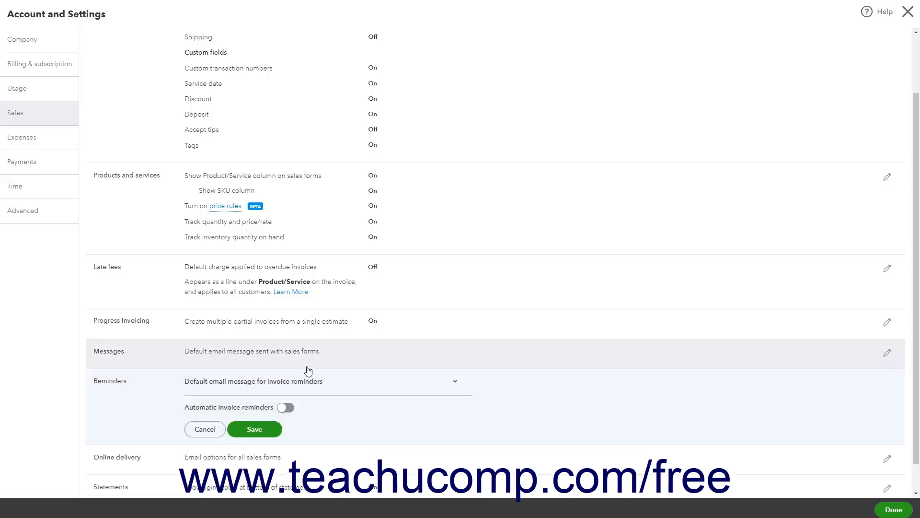
pyautogui.scroll(-1, 349, 305)
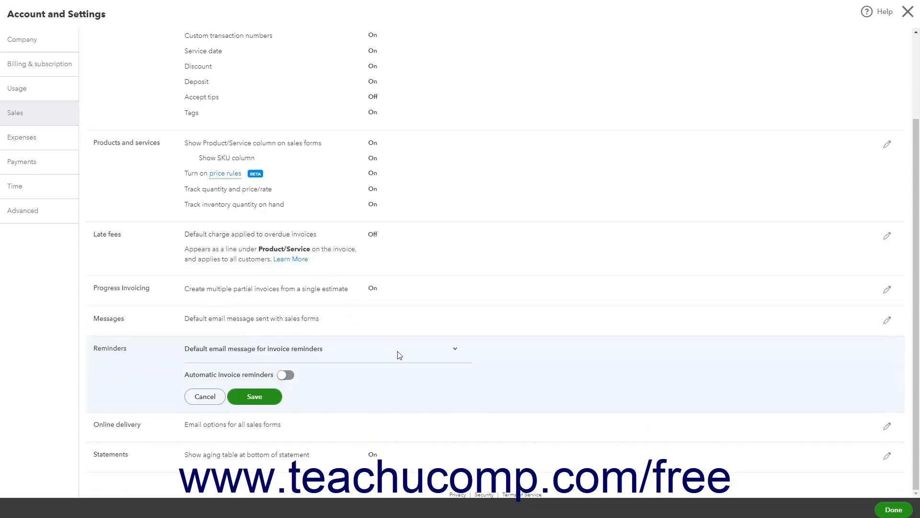
pyautogui.click(457, 353)
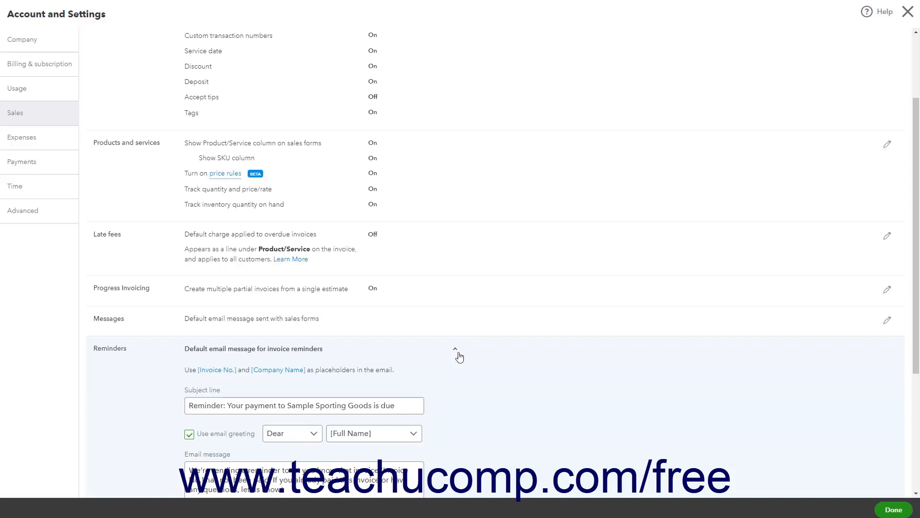
pyautogui.scroll(-5, 459, 357)
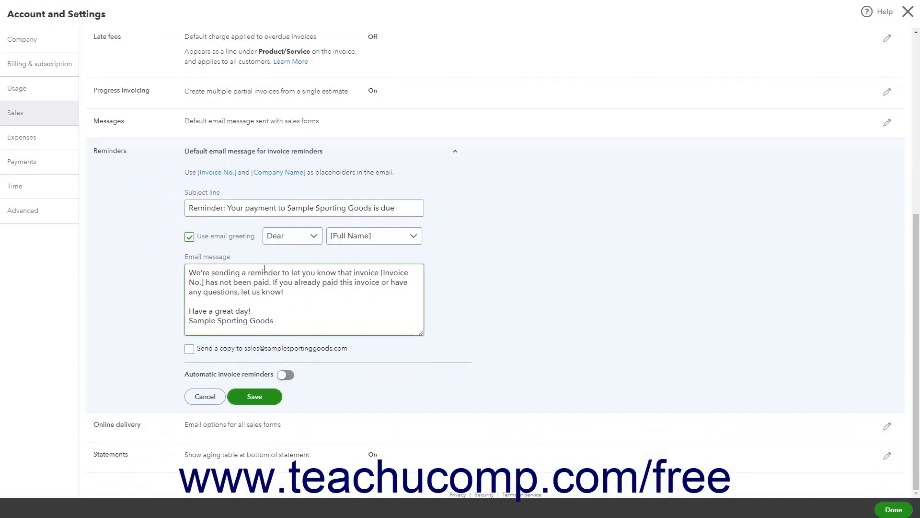
pyautogui.click(241, 208)
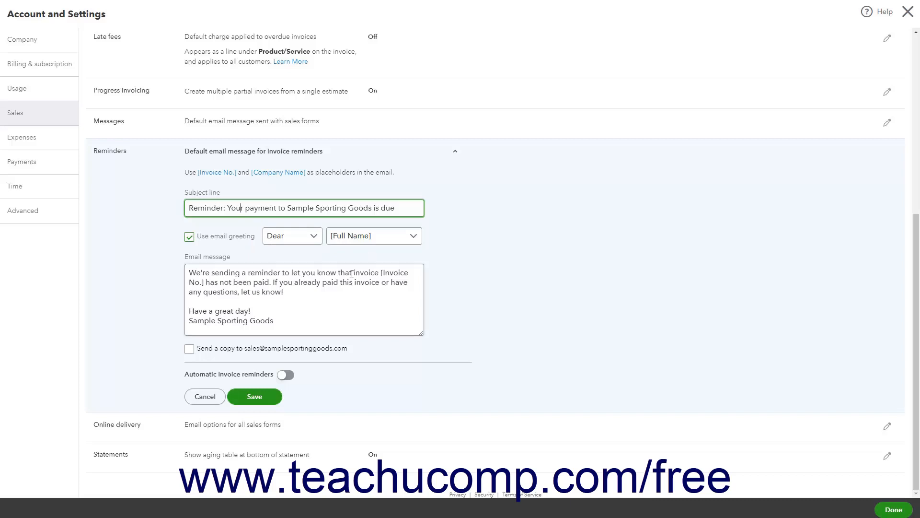
pyautogui.click(340, 304)
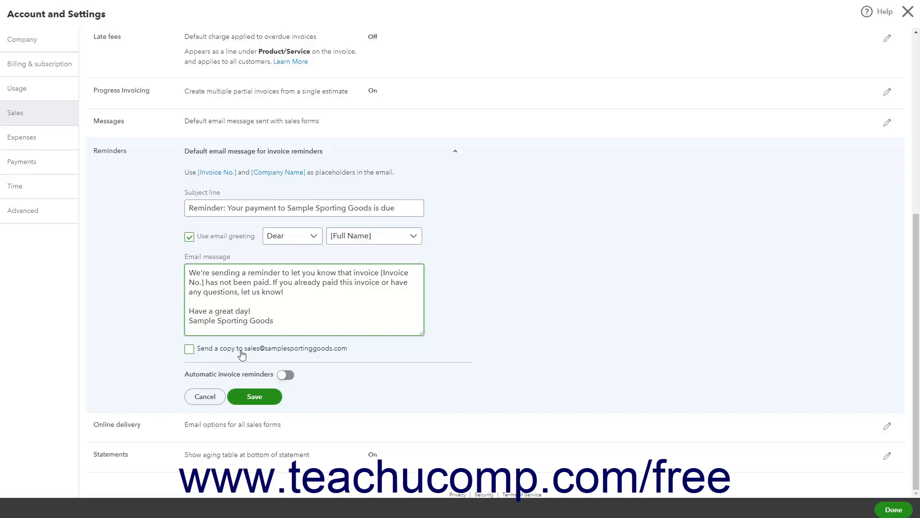
# Turn on automatic invoice reminders and enable Reminder 1.
pyautogui.click(283, 378)
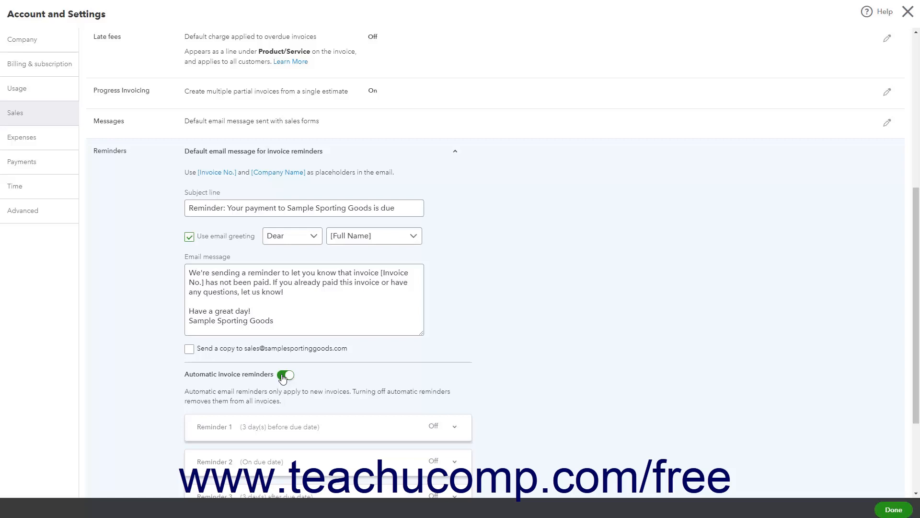
pyautogui.scroll(-3, 283, 378)
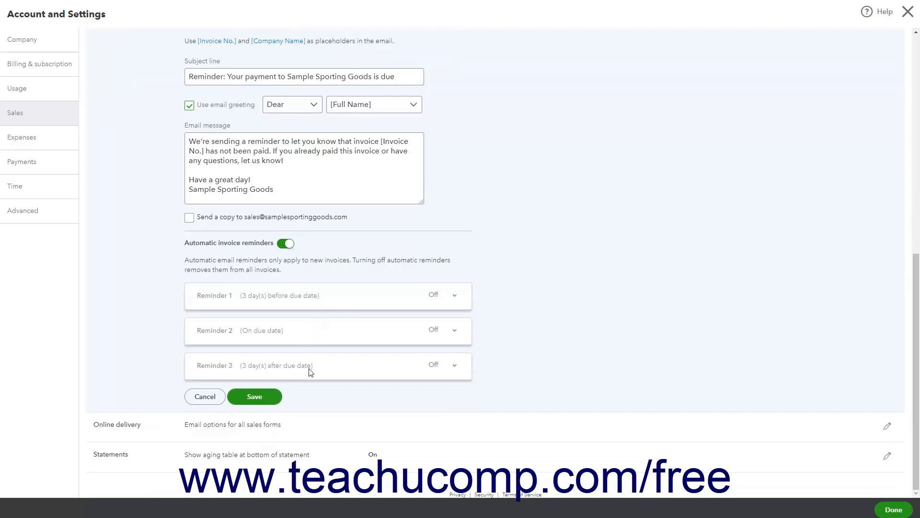
pyautogui.click(453, 299)
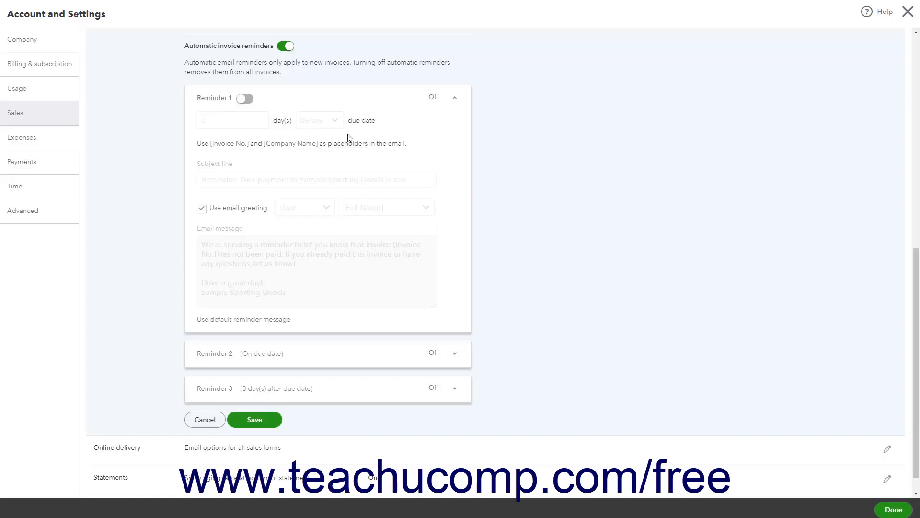
pyautogui.click(248, 99)
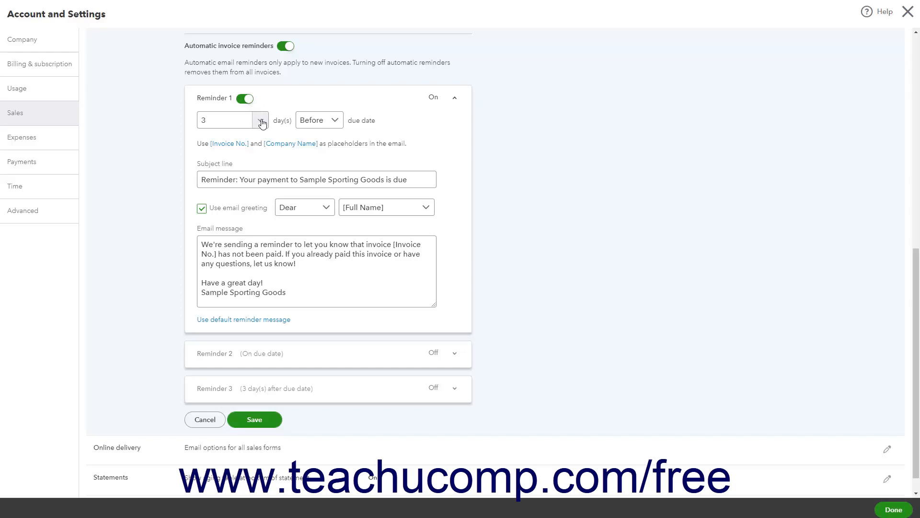
# Keep Reminder 1 at 3 days before the due date, apply the default reminder message, and save the reminder settings.
pyautogui.click(261, 121)
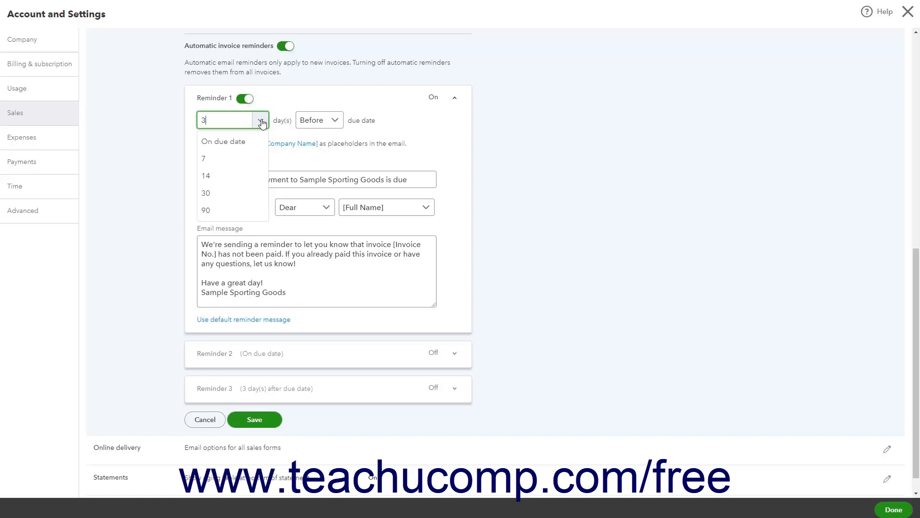
pyautogui.click(336, 122)
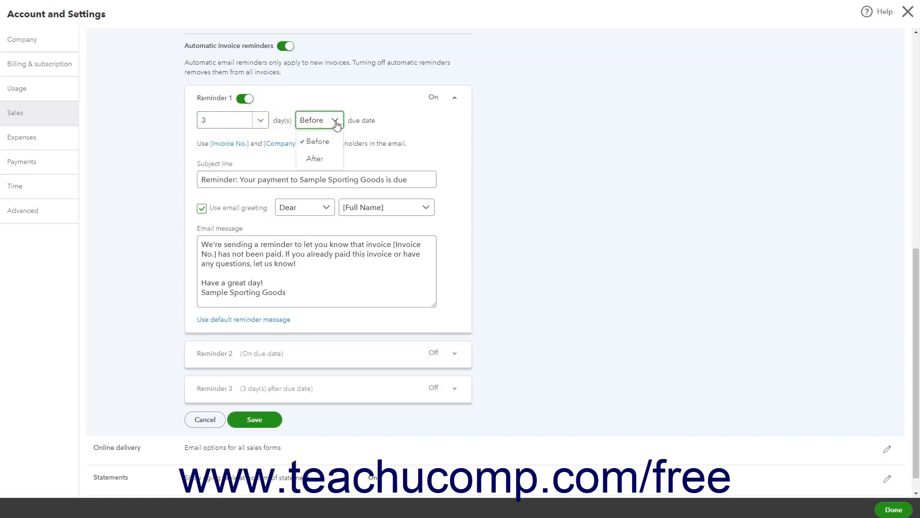
pyautogui.click(336, 122)
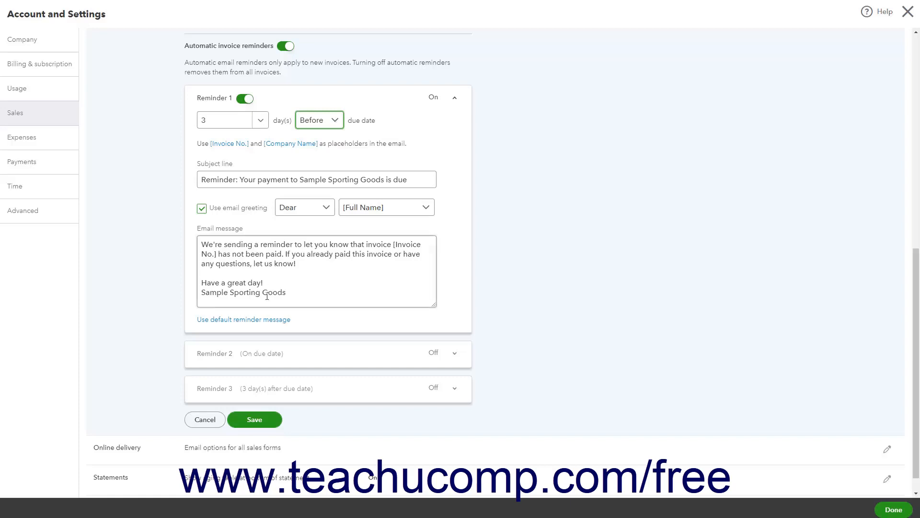
pyautogui.click(255, 325)
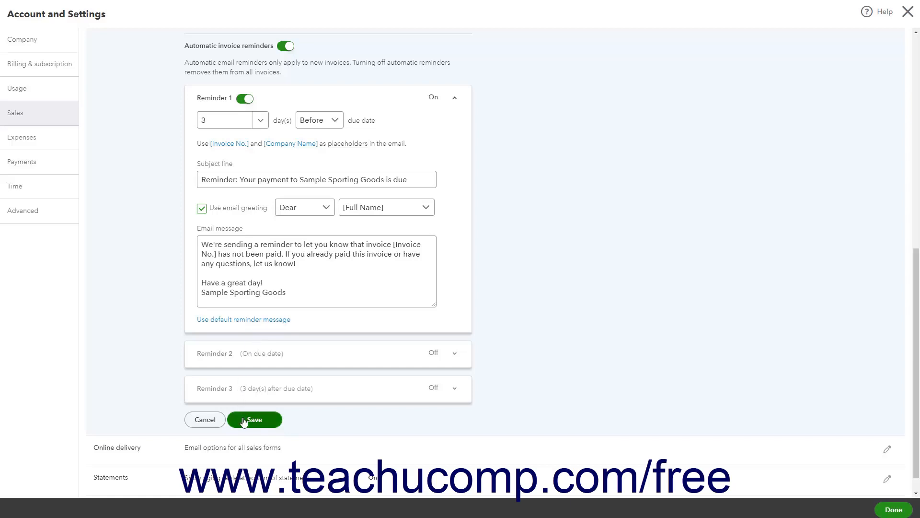
pyautogui.click(211, 424)
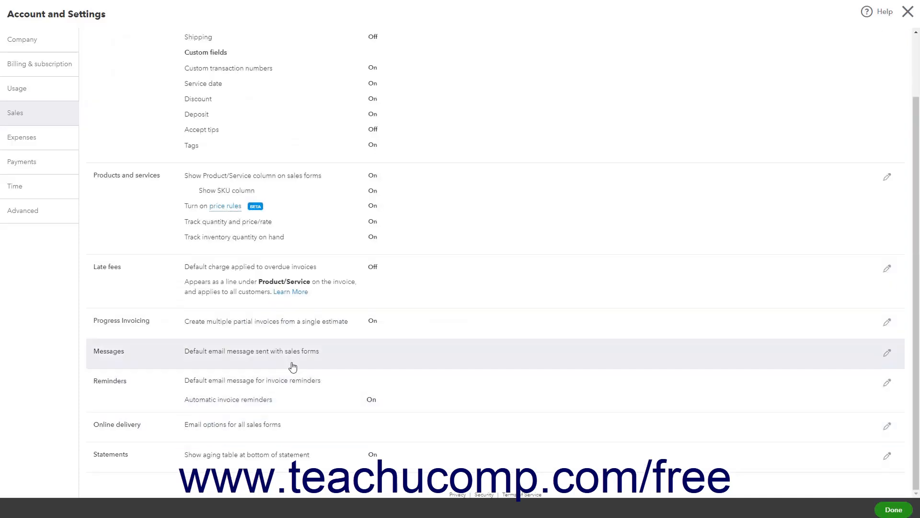
# Review the online delivery options for sales forms, keep Online invoice as the invoice email format, and close the section.
pyautogui.click(263, 427)
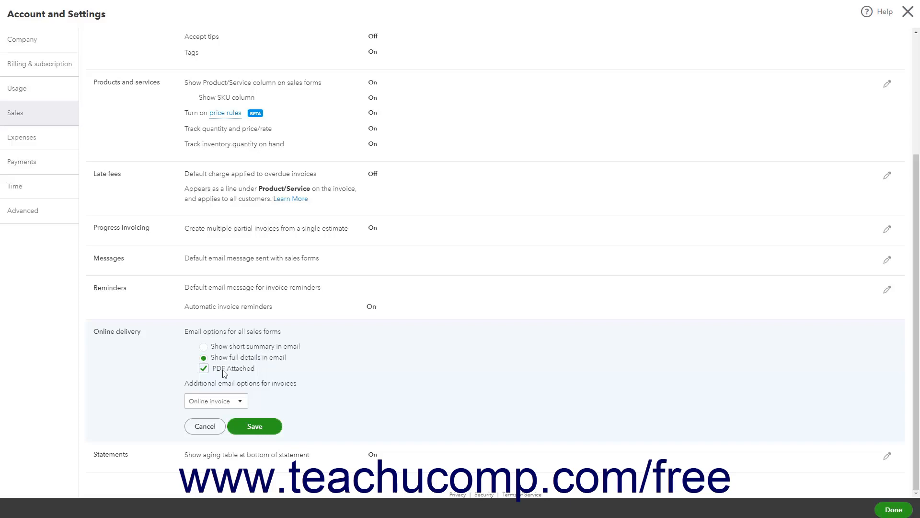
pyautogui.click(241, 402)
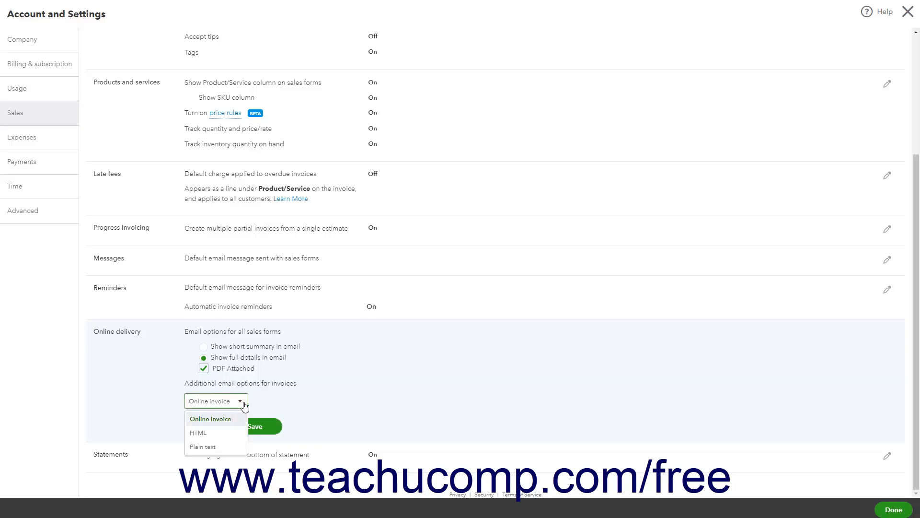
pyautogui.click(241, 402)
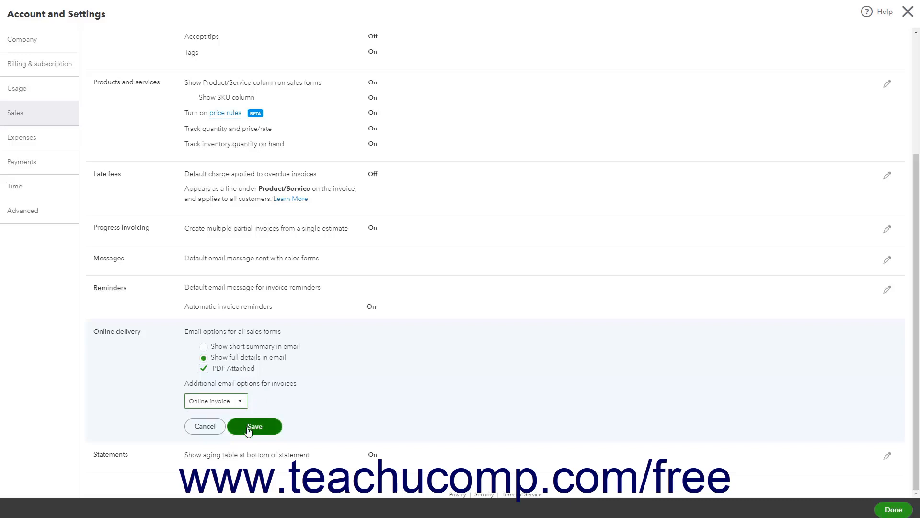
pyautogui.click(206, 427)
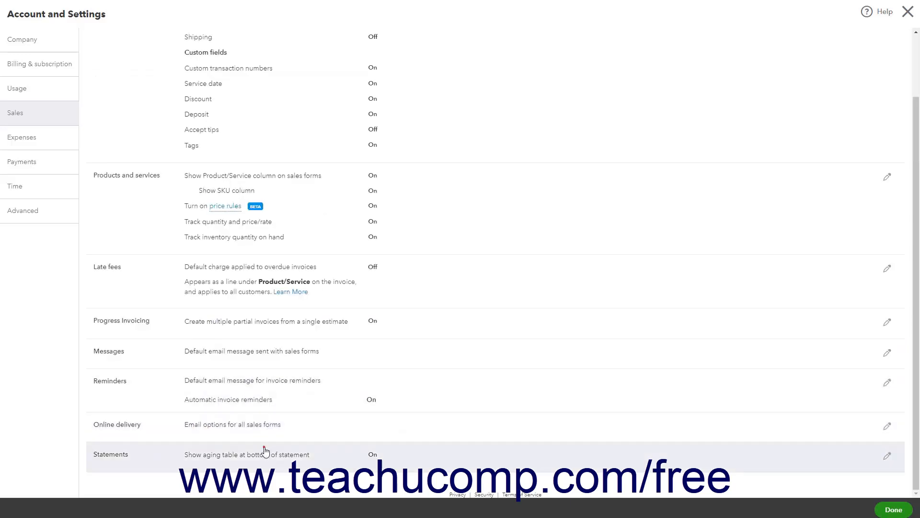
# Set statements to list each transaction including all detail lines, save the setting, and close the account settings.
pyautogui.click(265, 451)
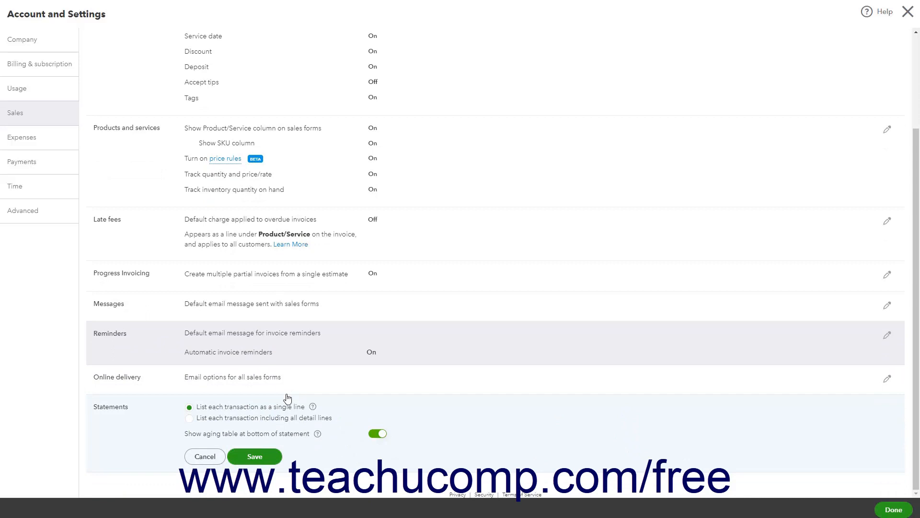
pyautogui.click(246, 420)
pyautogui.click(245, 458)
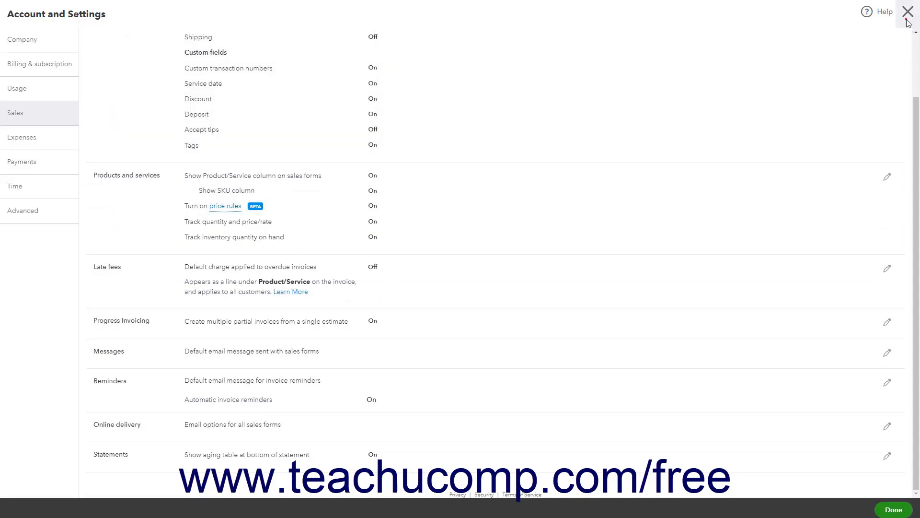
pyautogui.click(908, 11)
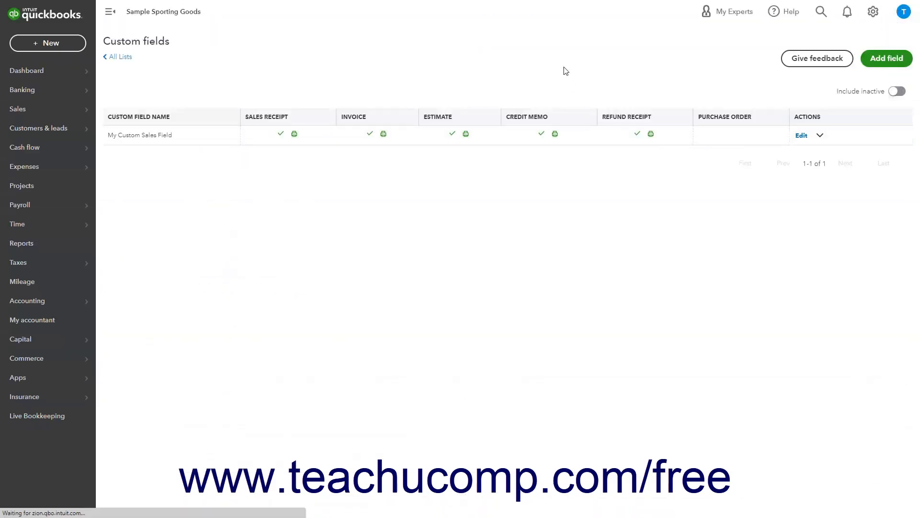